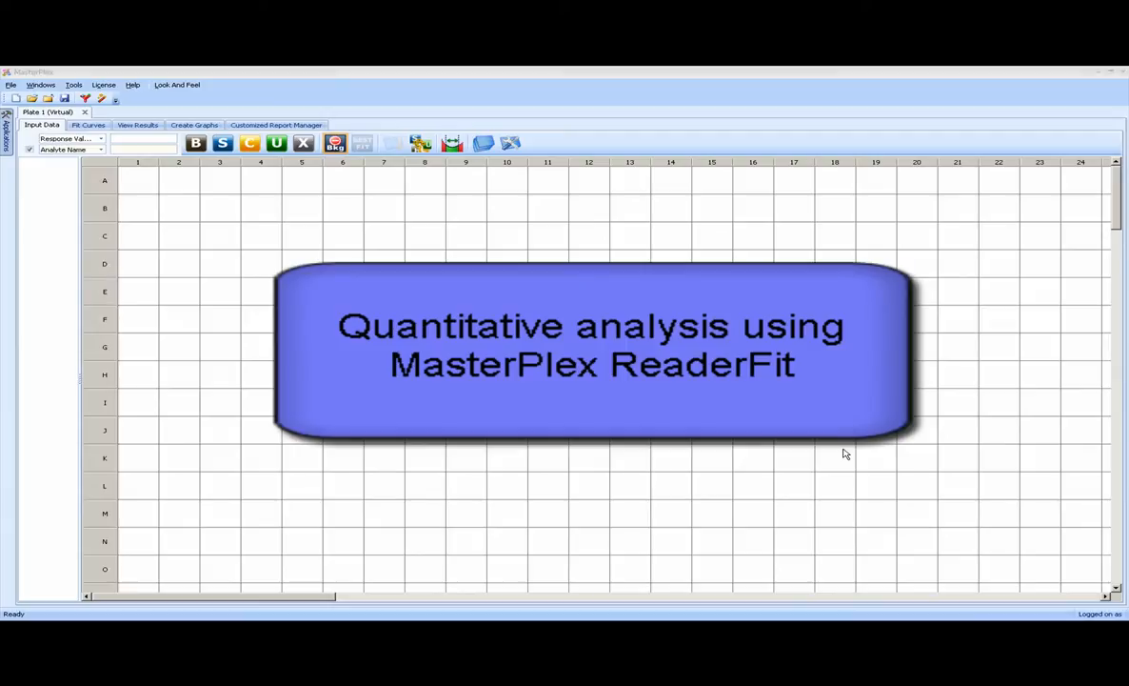
Switch to demo-readerfit-file-plate.xls in Excel and copy the plate readings in cells A1:L8.
key(alt+Tab)
key(alt+Tab)
key(alt+Tab)
key(alt+Tab)
key(alt+Tab)
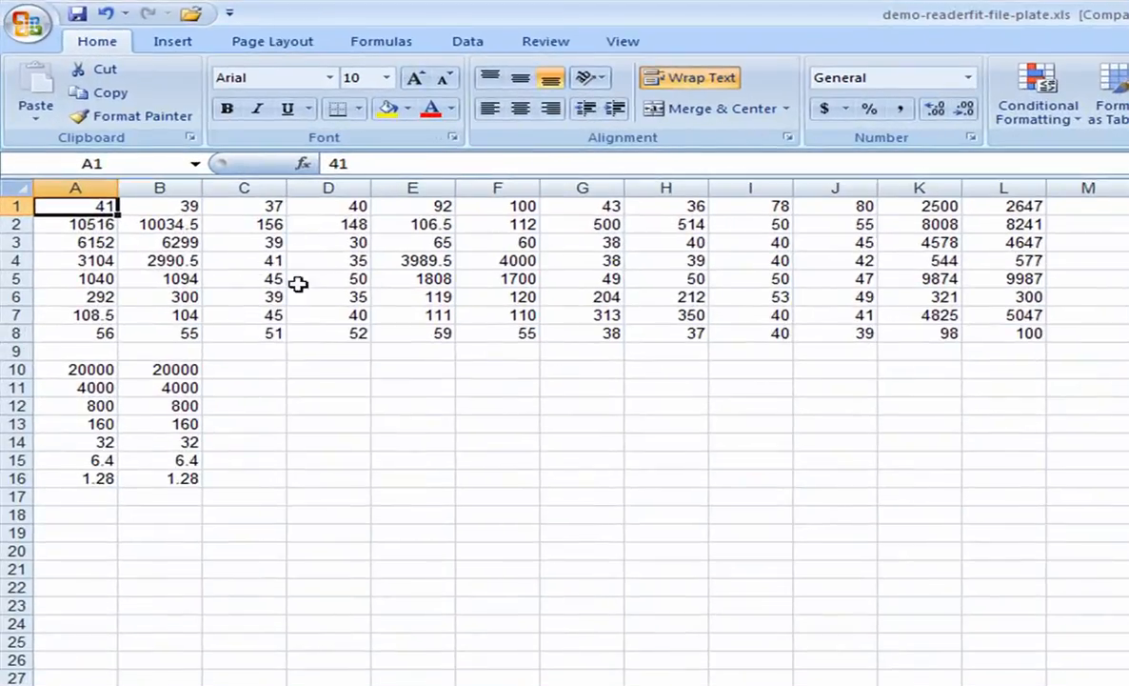
drag(84, 205, 1008, 337)
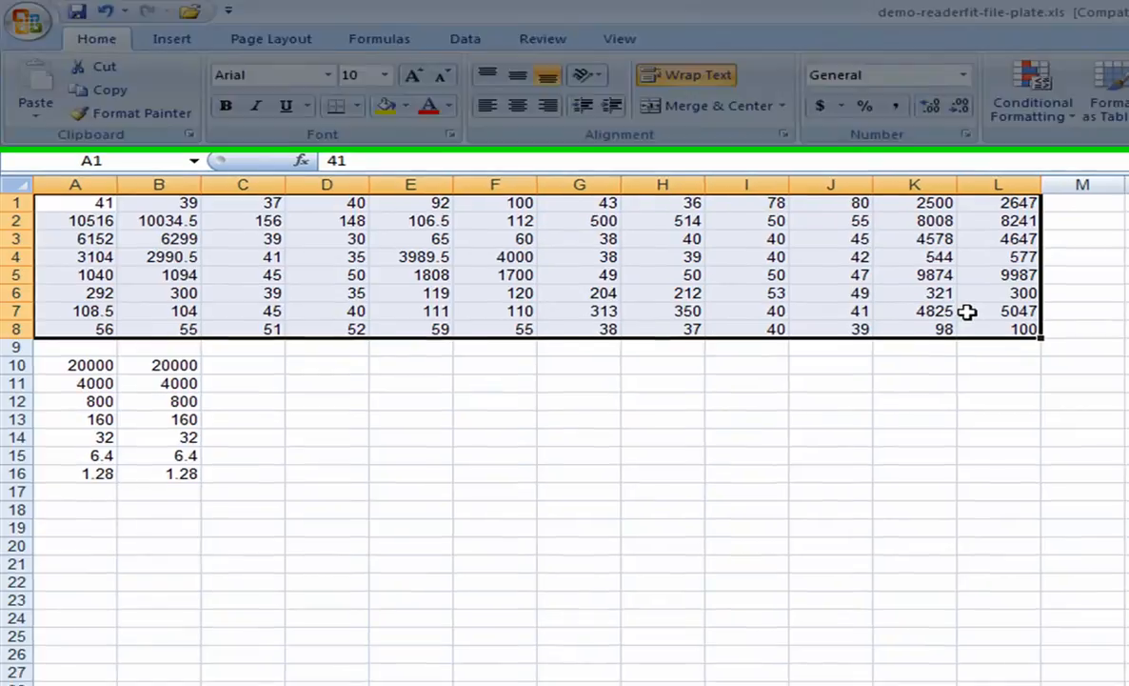
key(ctrl+c)
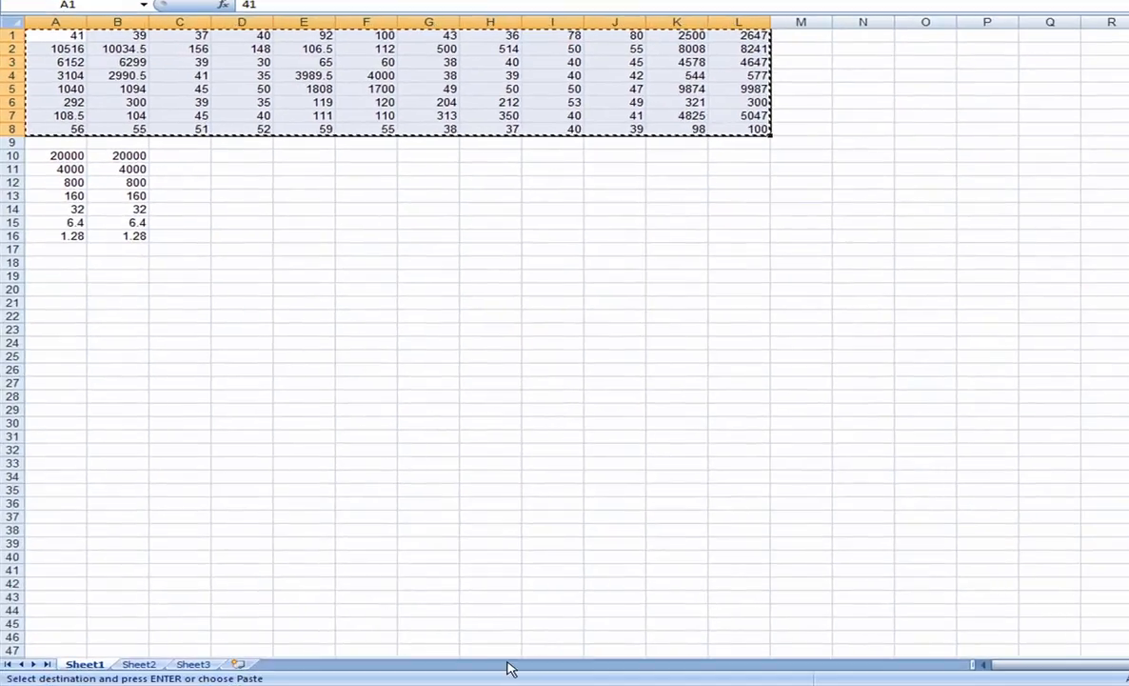
Switch to MasterPlex and paste the copied readings as response values starting at well A1.
key(alt+Tab)
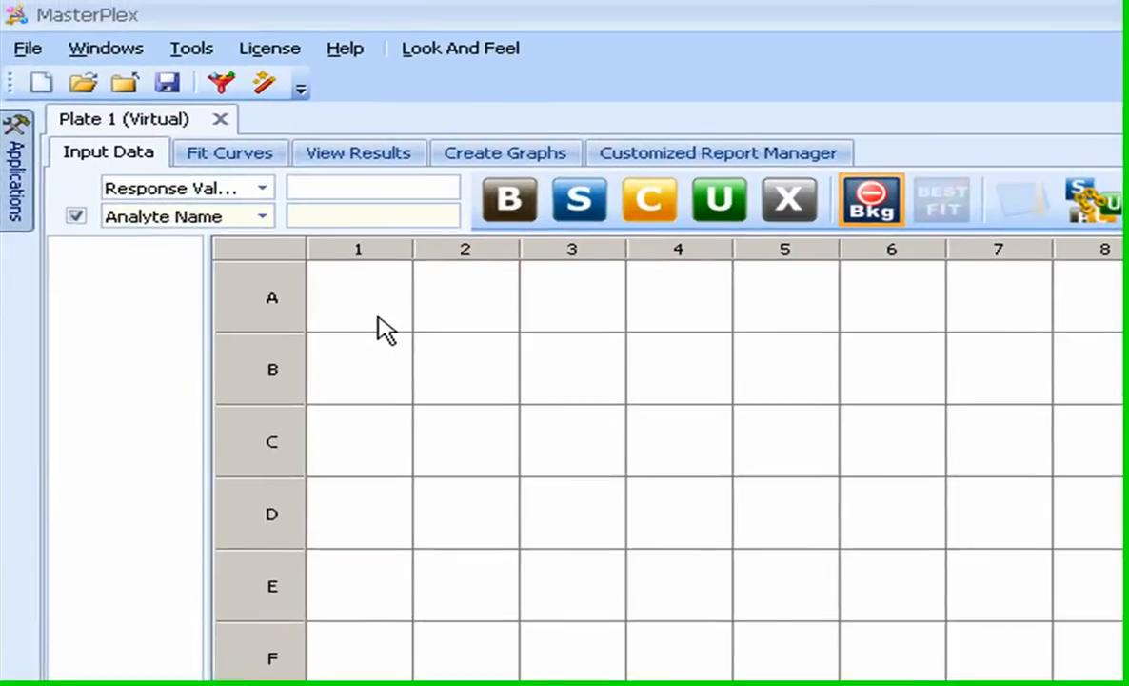
click(210, 61)
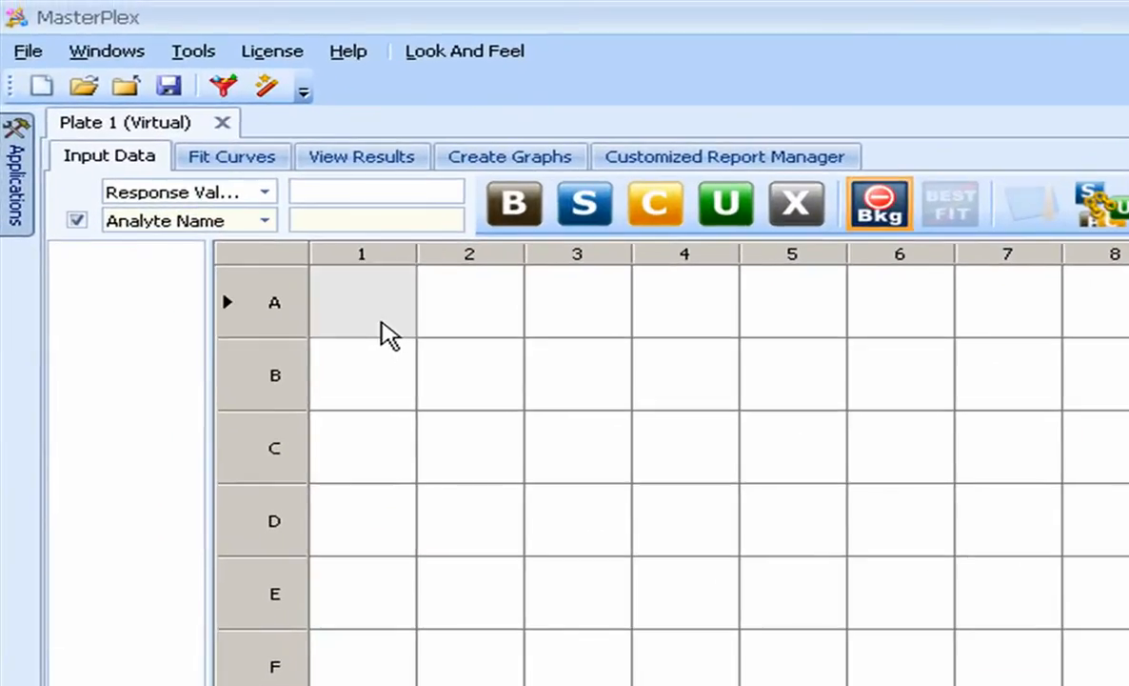
right_click(380, 321)
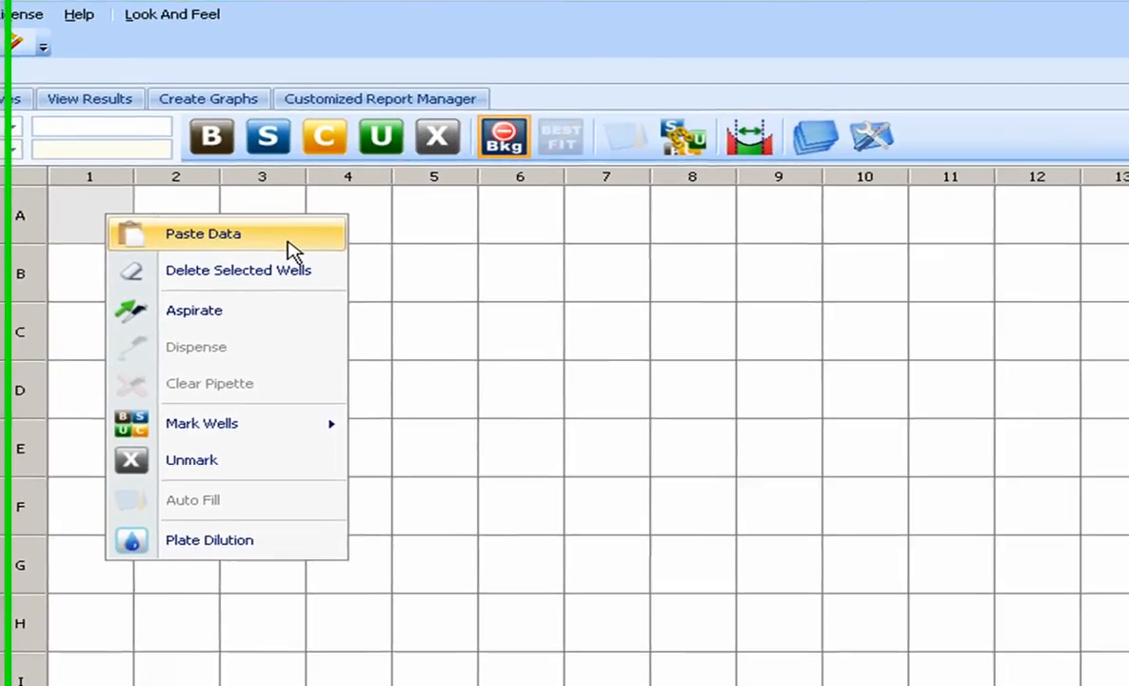
click(614, 326)
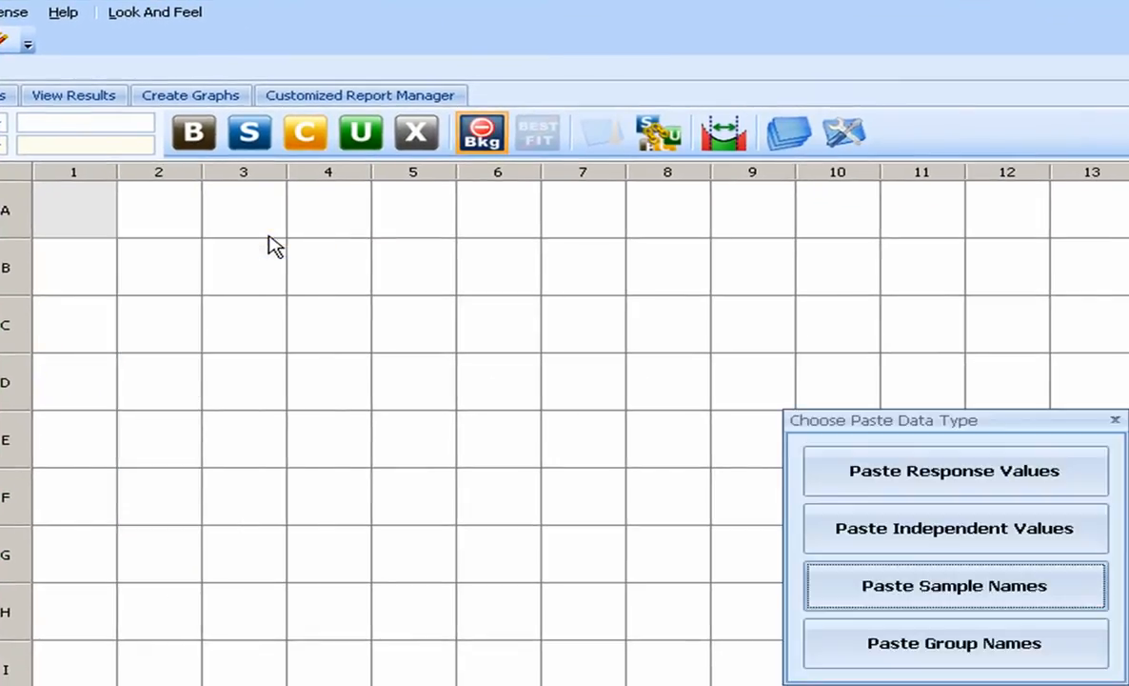
click(1011, 477)
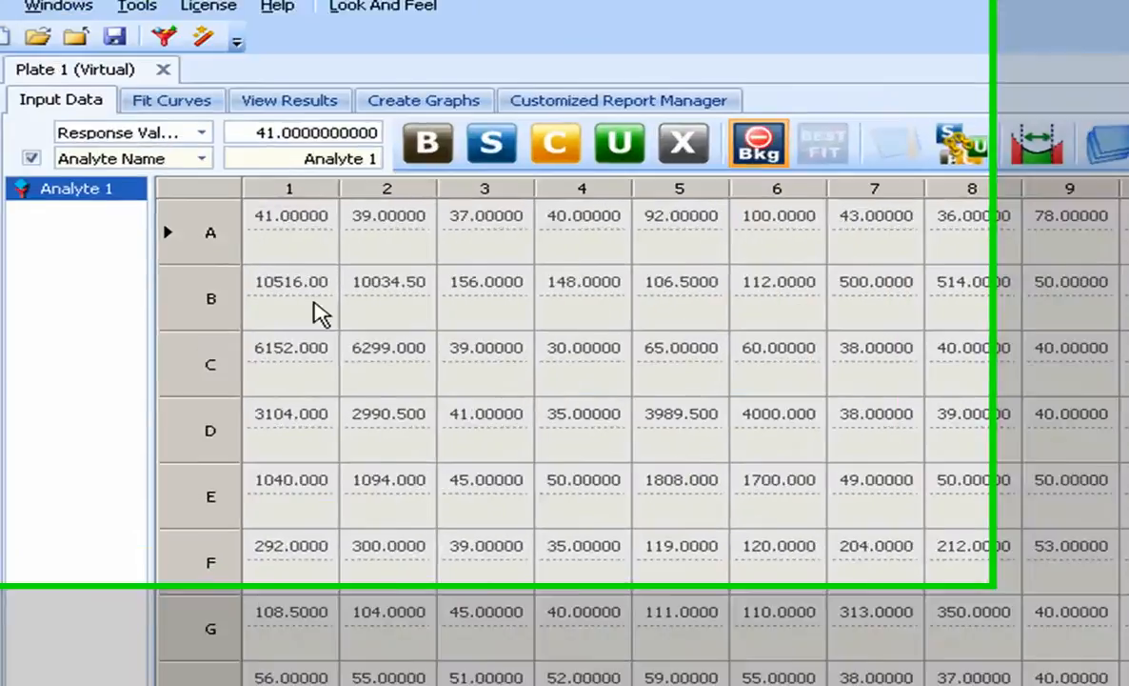
Select the background wells A1 and A2 on the plate.
click(115, 100)
click(393, 322)
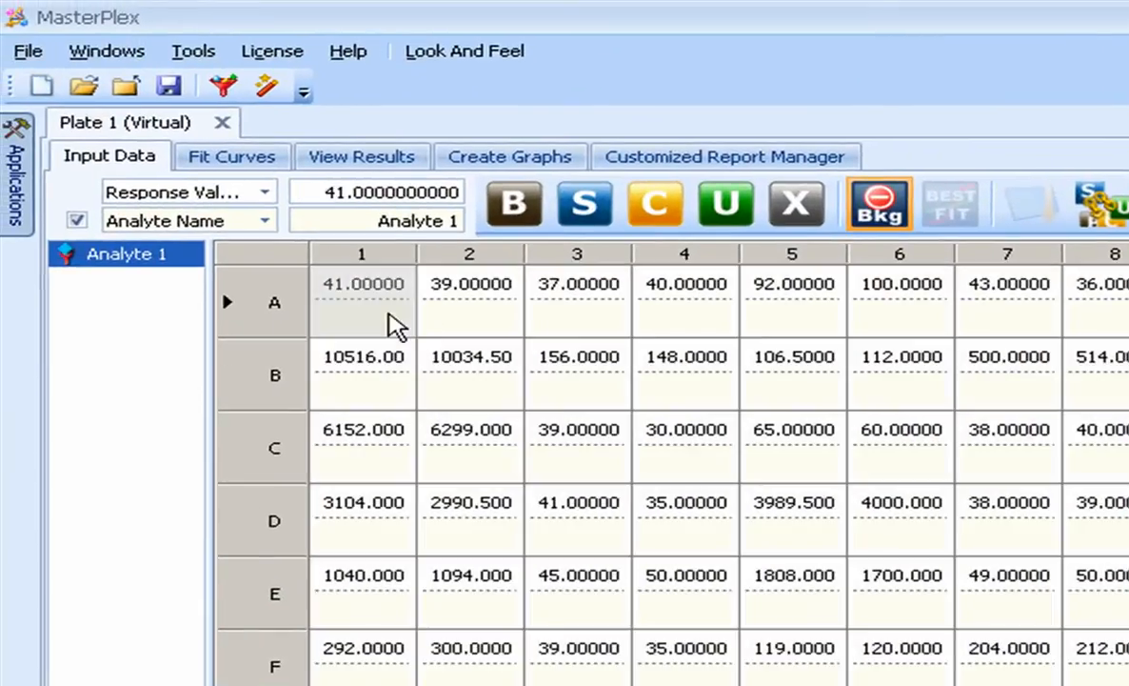
drag(400, 316, 448, 312)
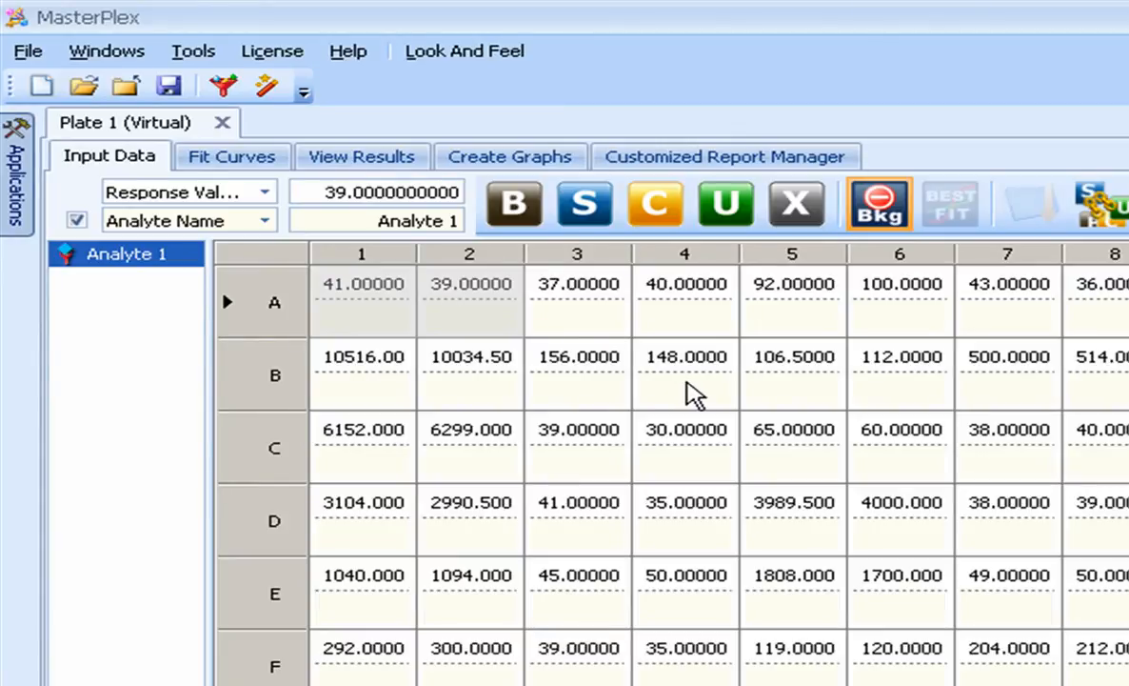
mouse_move(693, 396)
mouse_down()
mouse_move(752, 386)
mouse_move(802, 459)
mouse_move(903, 467)
mouse_up()
ctrl+click(913, 461)
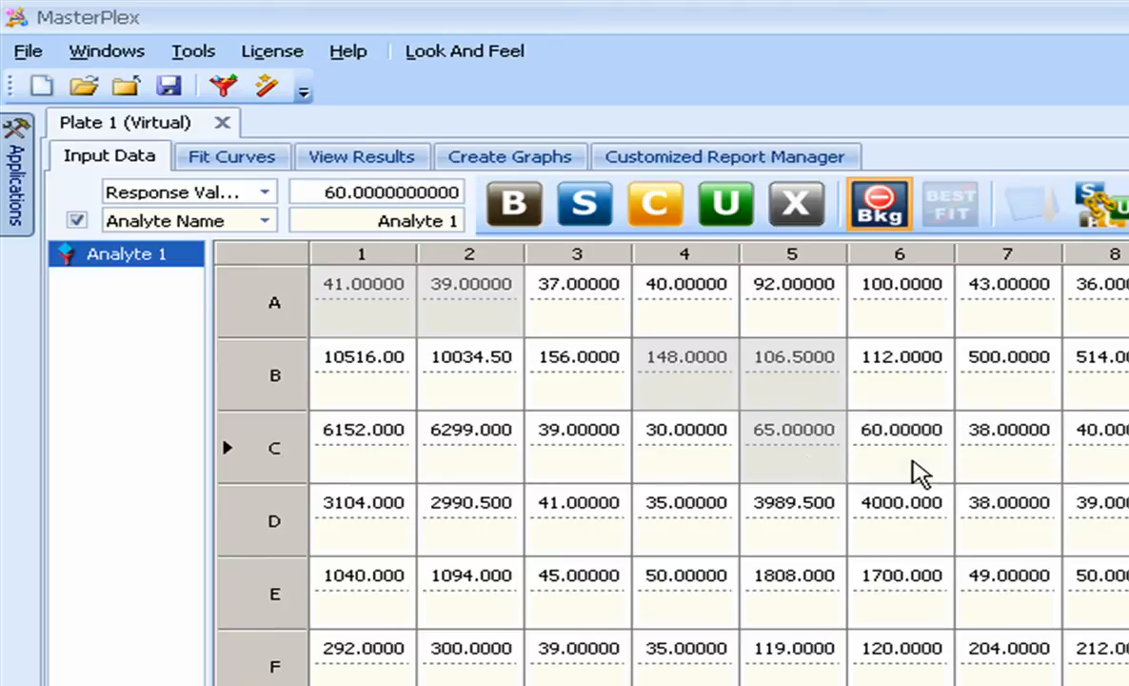
ctrl+click(804, 467)
ctrl+click(796, 396)
ctrl+click(718, 391)
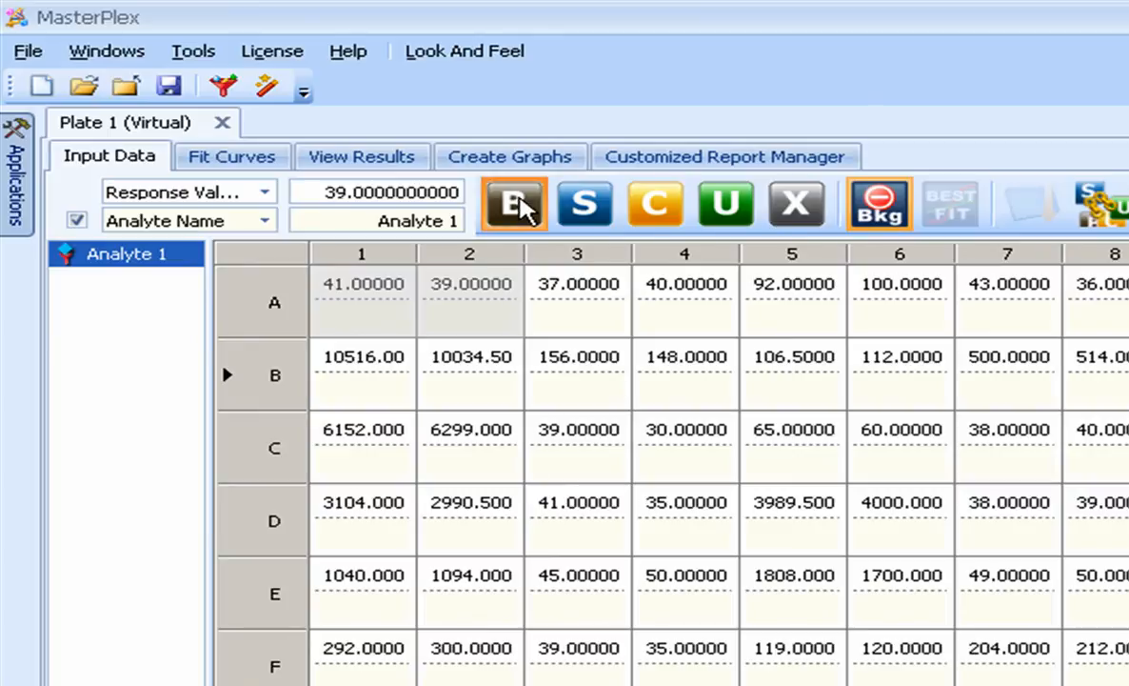
Mark wells A1 and A2 as background, and select the wells in rows B to H of columns 1 and 2.
click(514, 203)
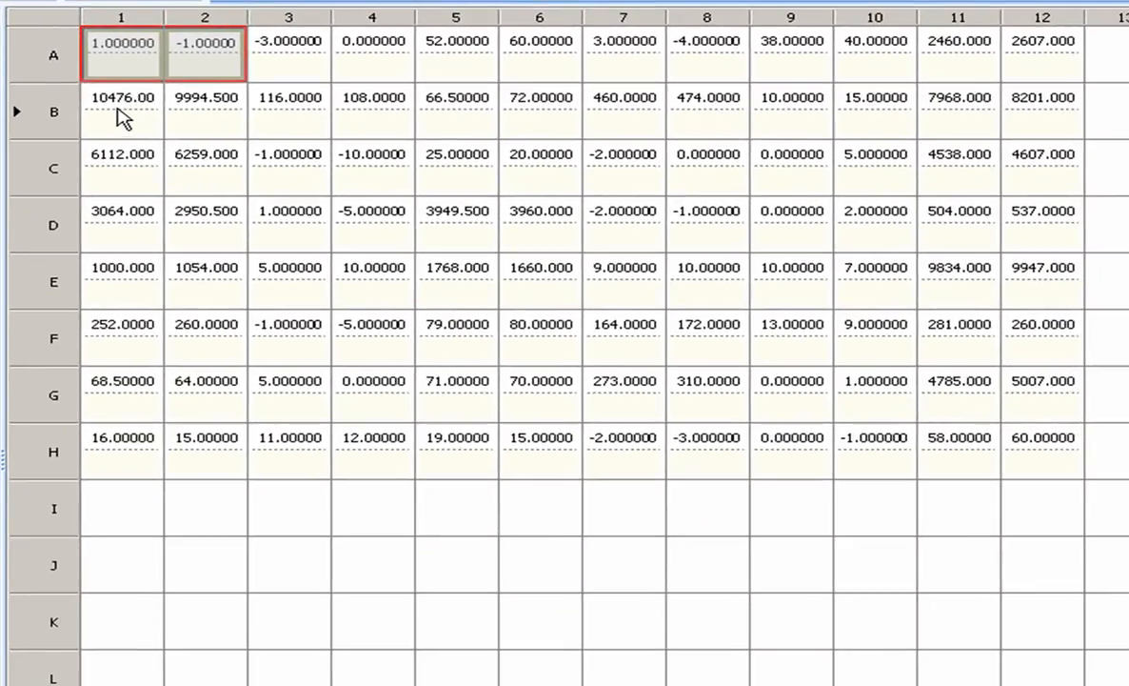
drag(121, 117, 203, 449)
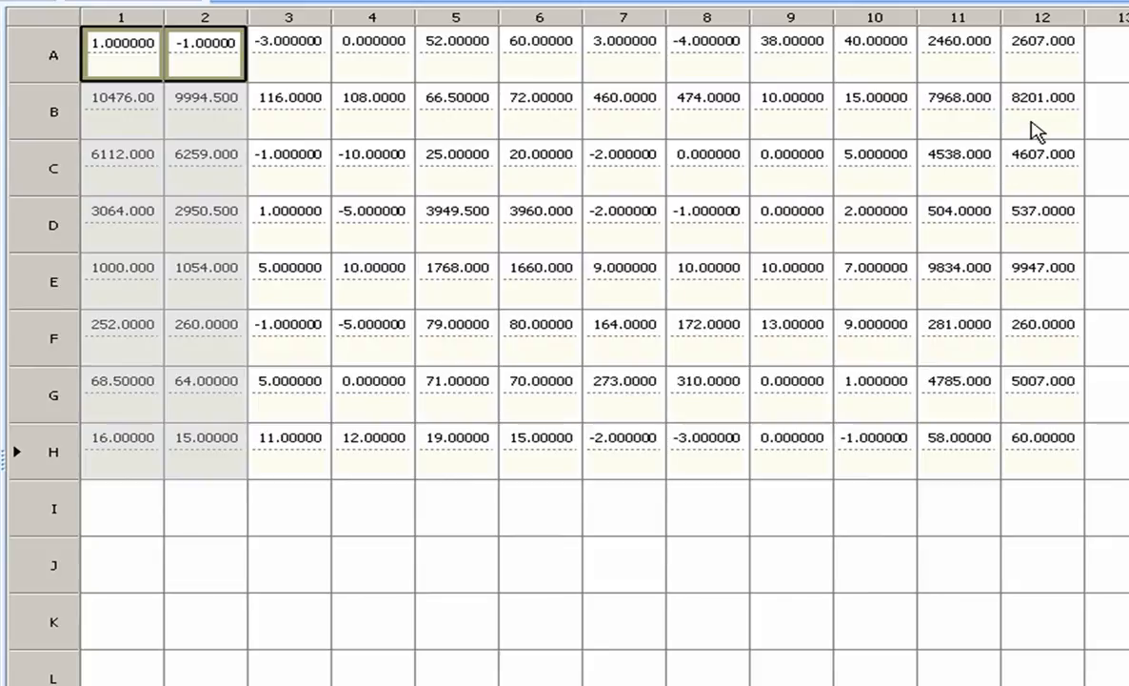
click(796, 124)
click(833, 164)
click(939, 226)
click(1061, 277)
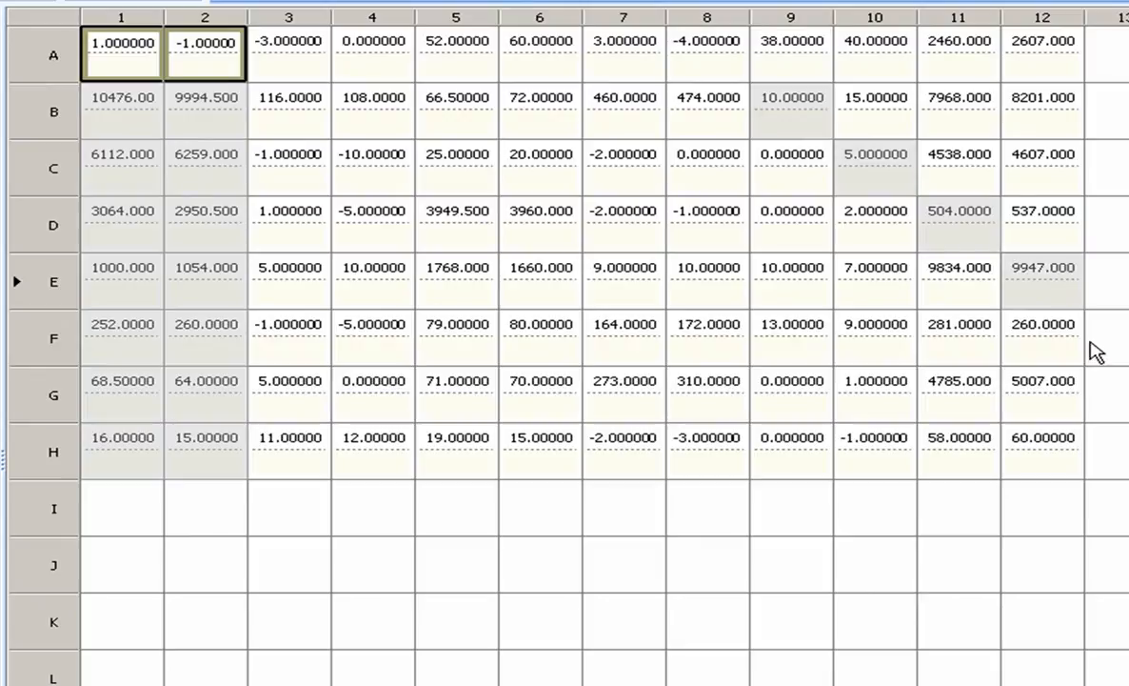
click(796, 129)
click(838, 176)
click(929, 238)
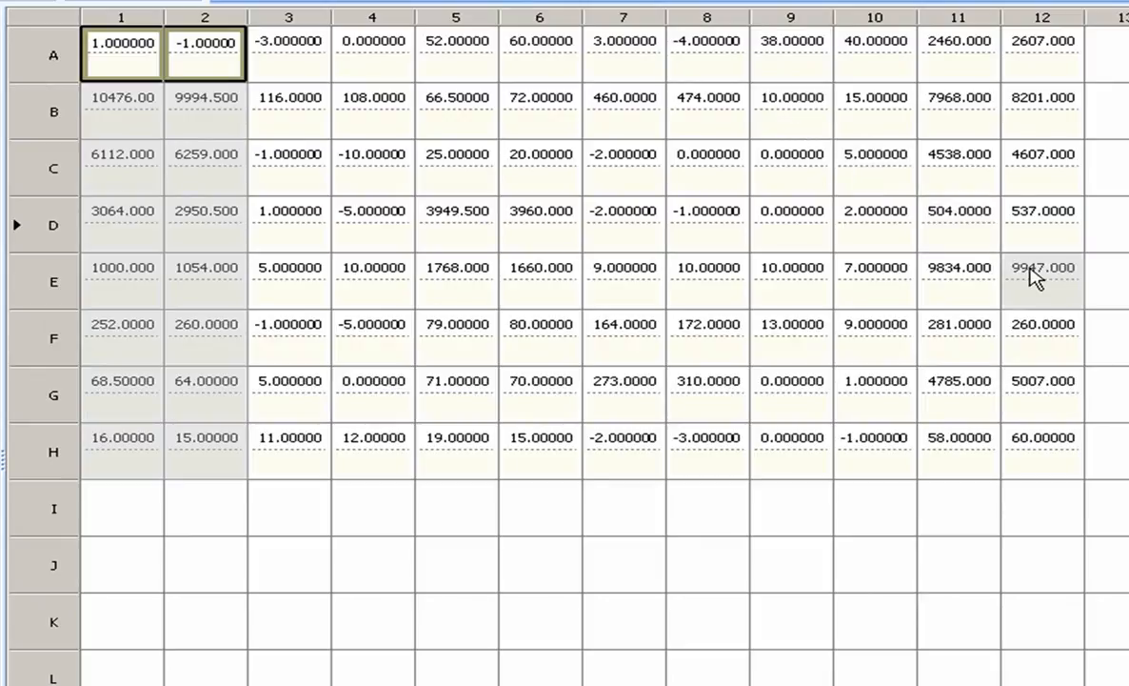
click(1004, 276)
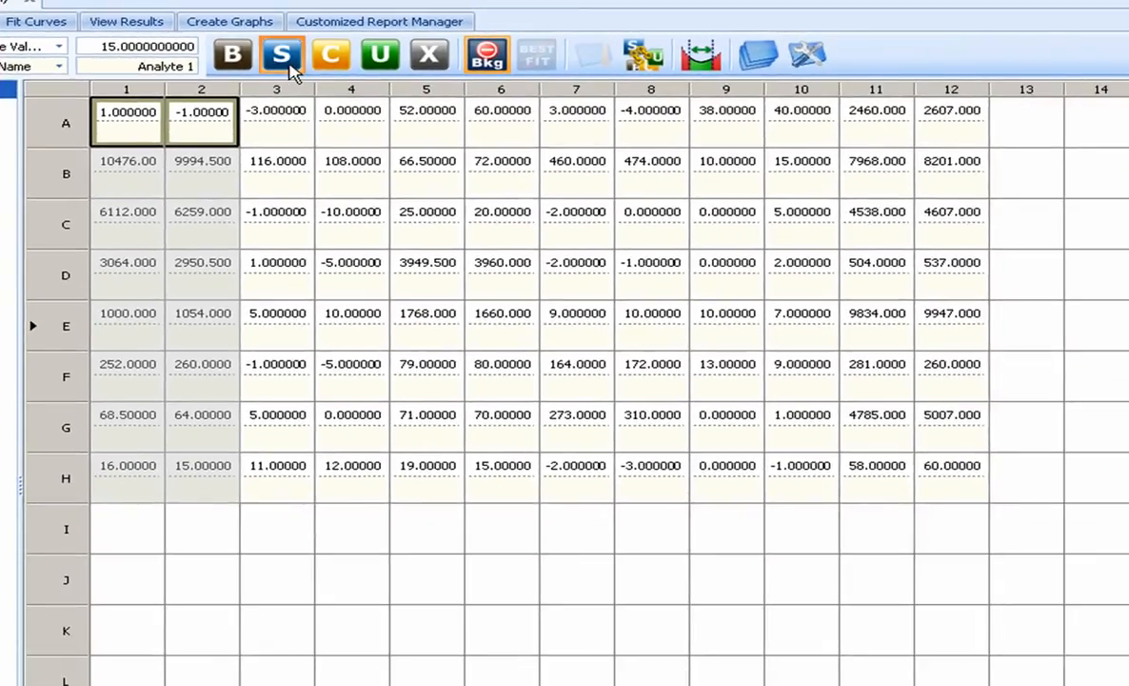
Mark the selected wells in rows B to H of columns 1 and 2 as standards, and close Auto Fill without filling values.
click(290, 73)
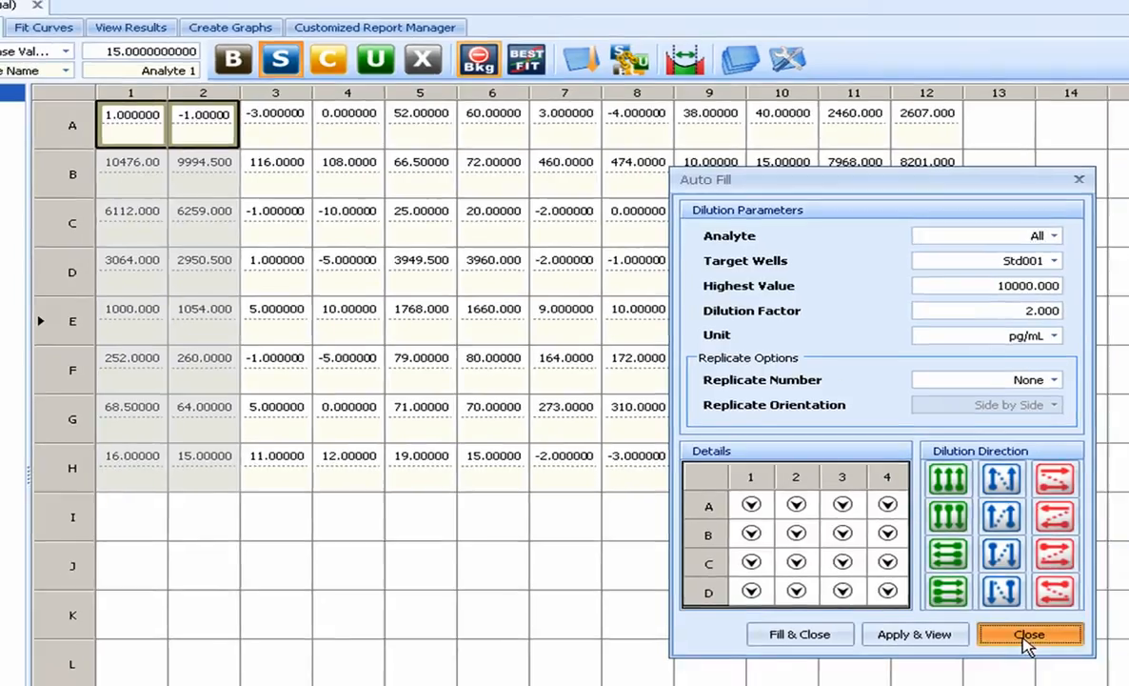
click(1055, 653)
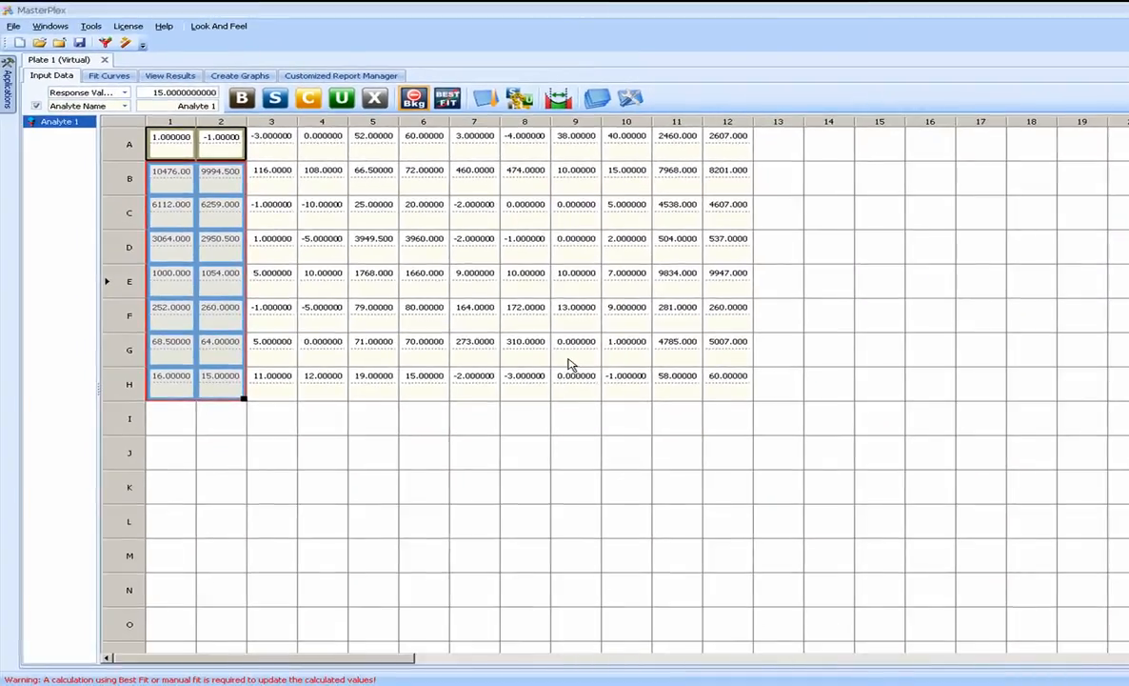
Switch to the Excel workbook and copy the standard concentrations in cells A10:B16.
key(alt+Tab)
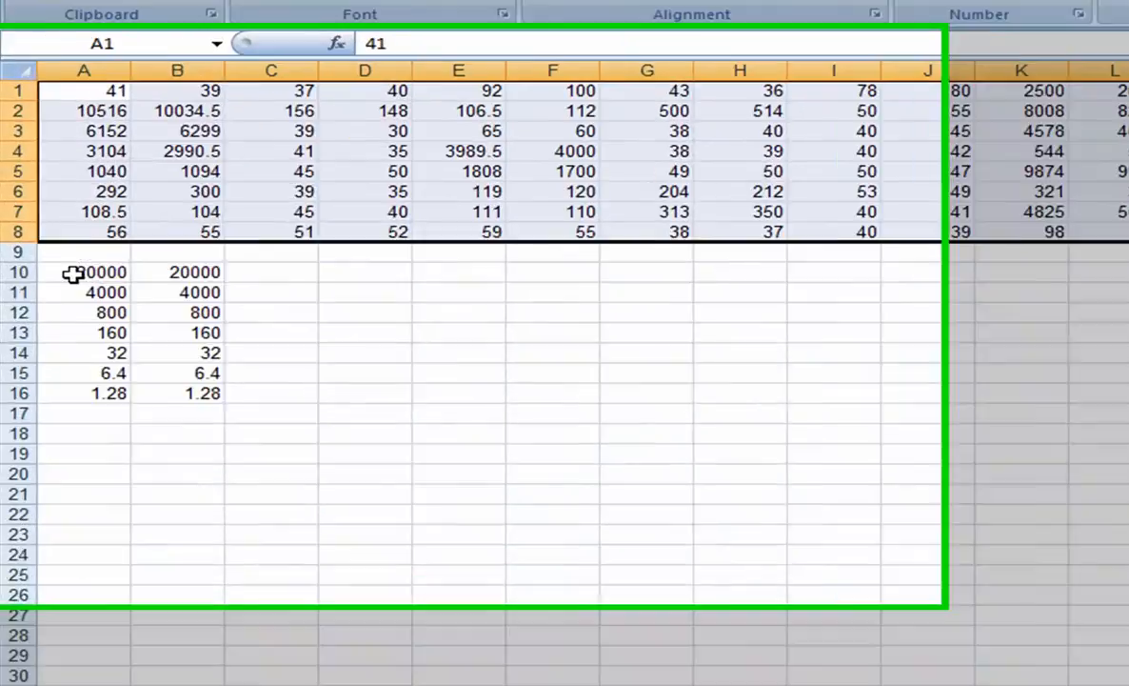
click(41, 237)
drag(130, 290, 217, 433)
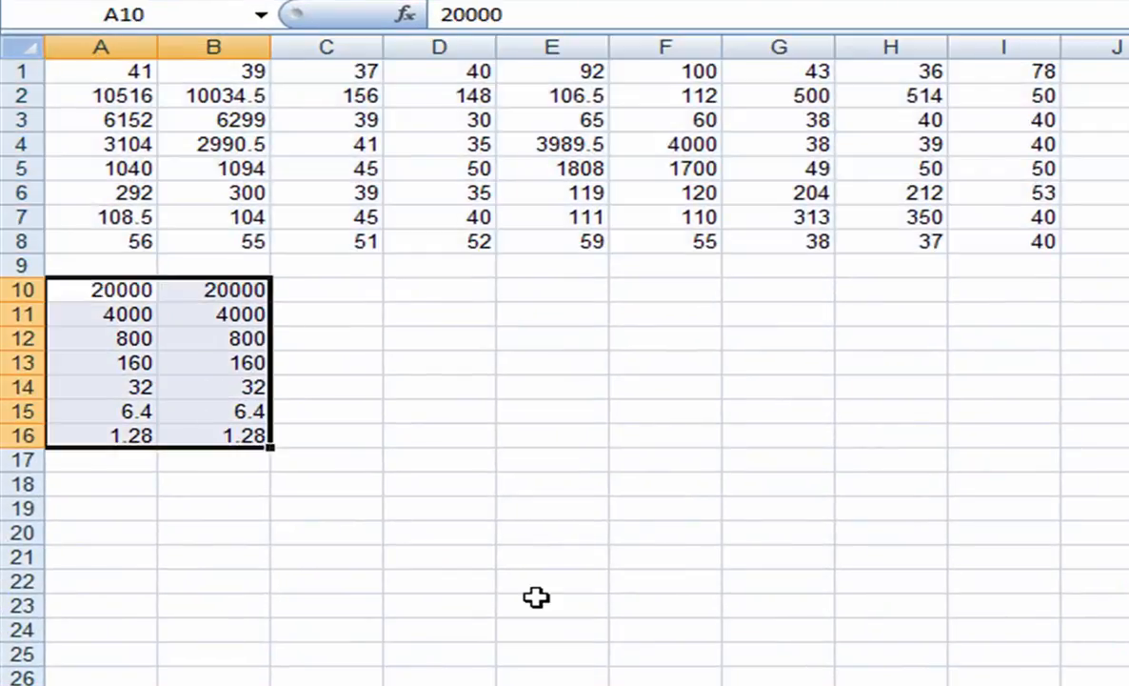
key(ctrl+c)
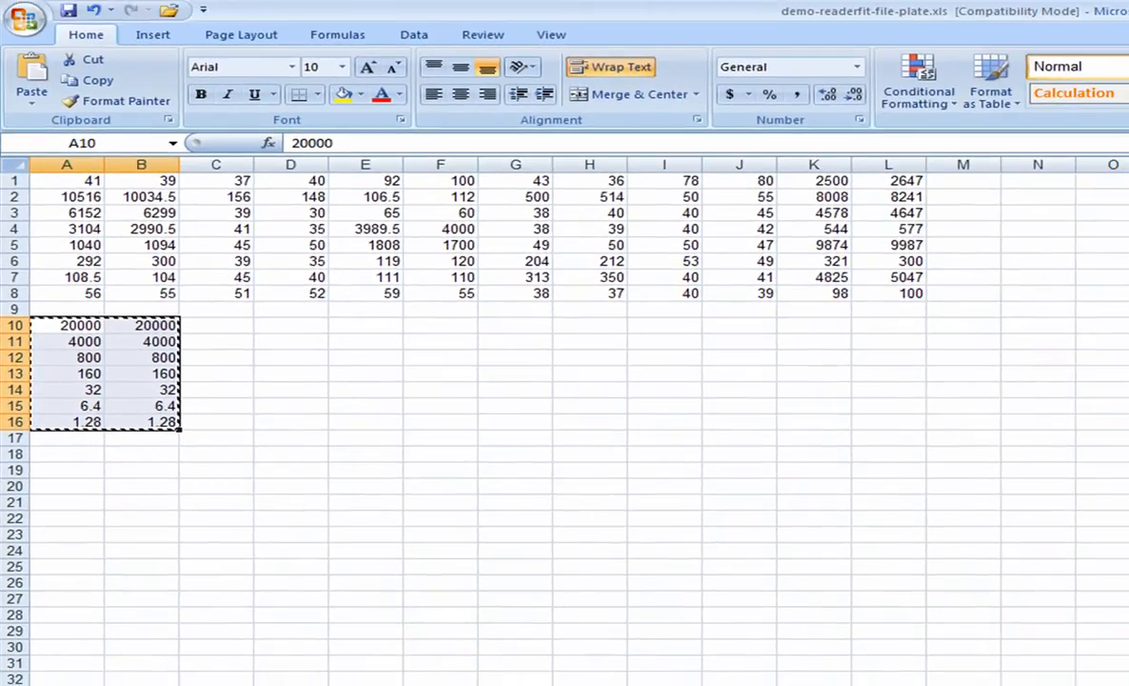
Switch to MasterPlex and paste the copied concentrations as independent values starting at well B1.
key(alt+Tab)
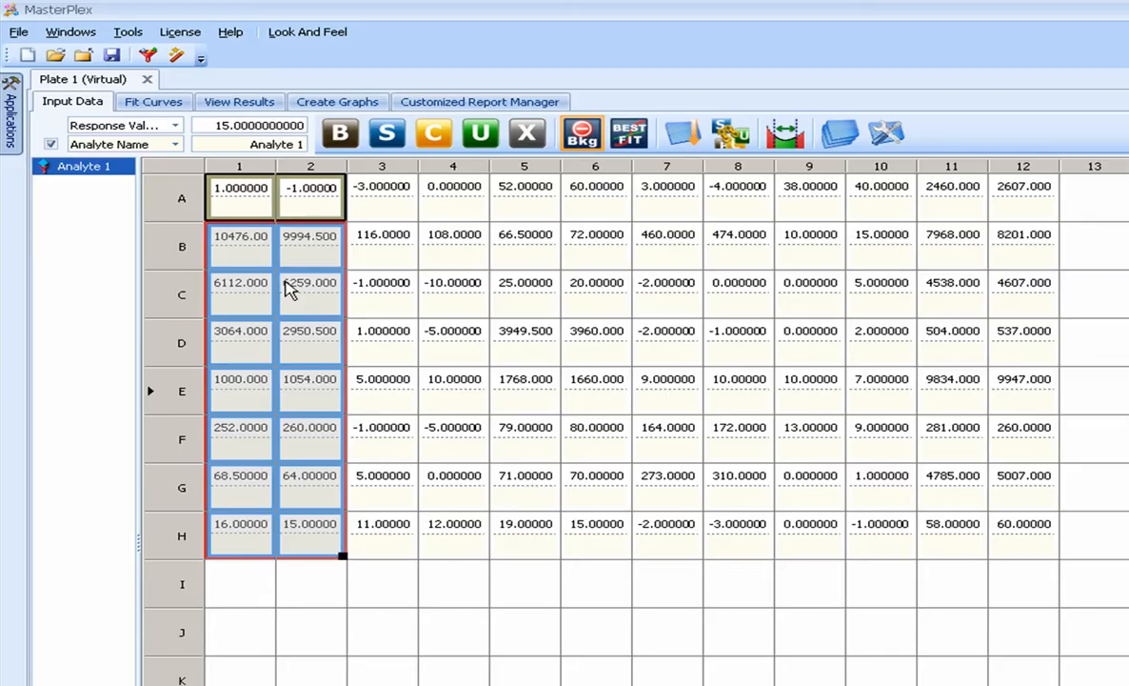
click(245, 259)
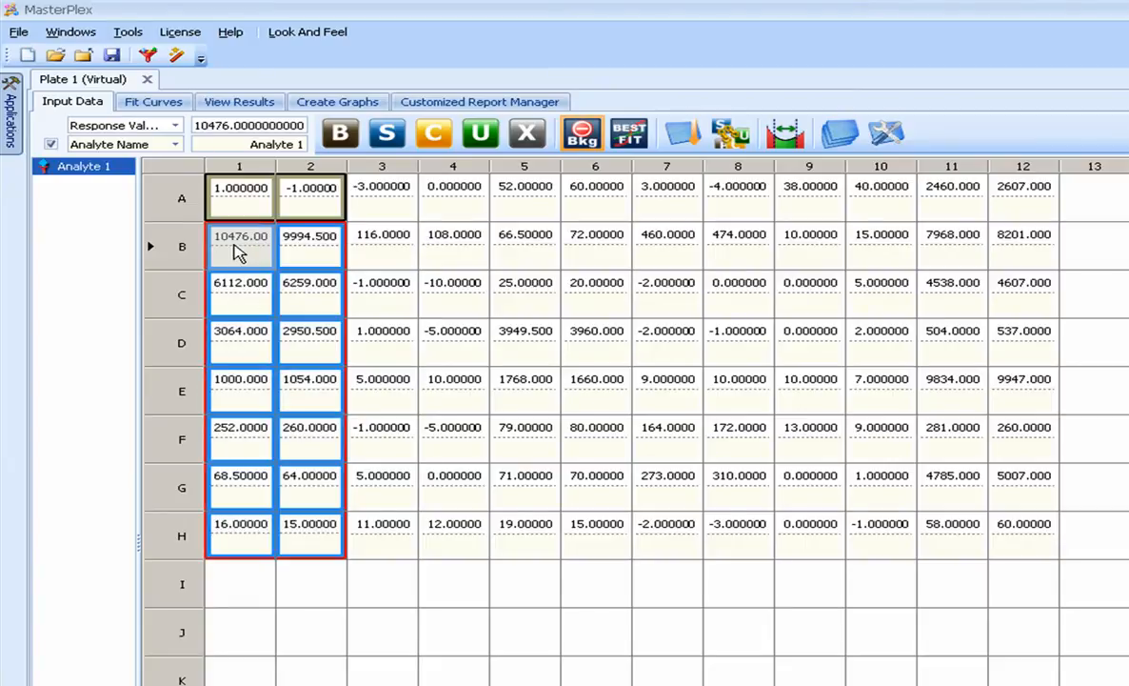
right_click(237, 253)
click(278, 269)
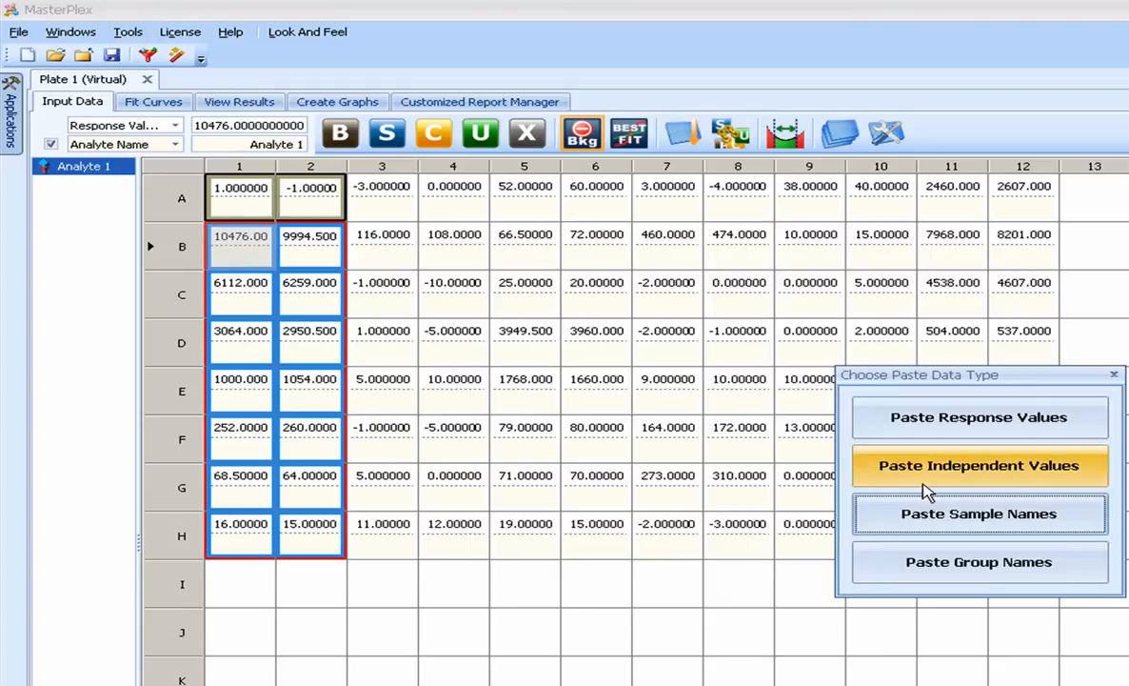
click(986, 473)
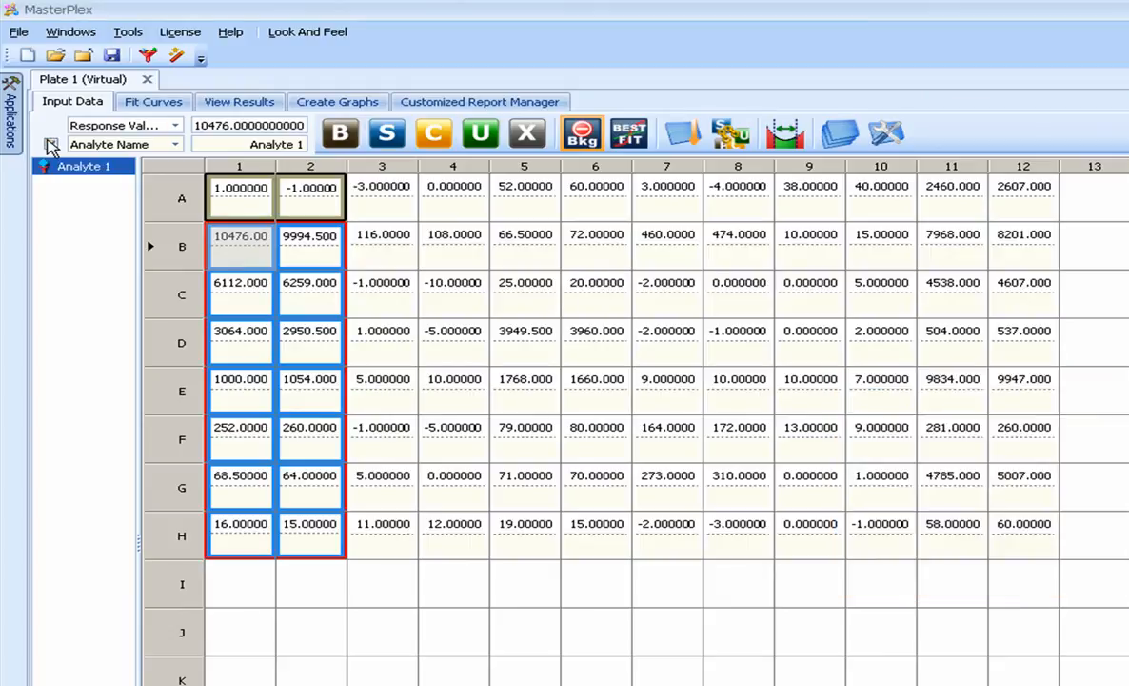
Turn off the secondary data display and show Independent Values (X-axis) in the upper well grid.
click(50, 144)
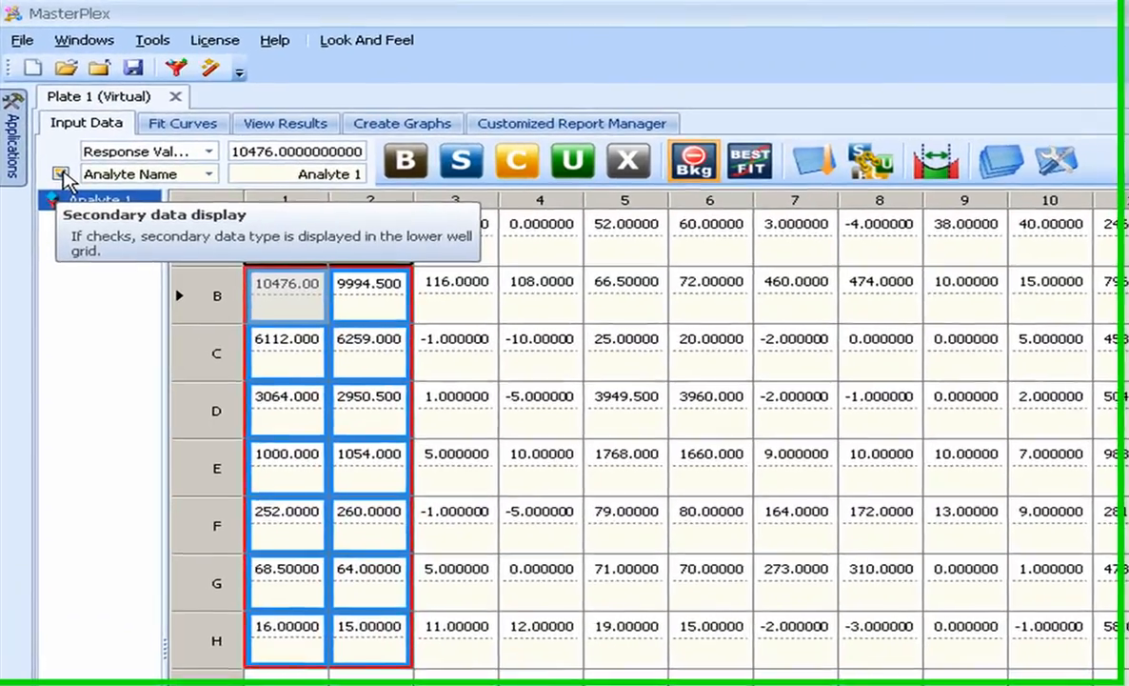
click(51, 144)
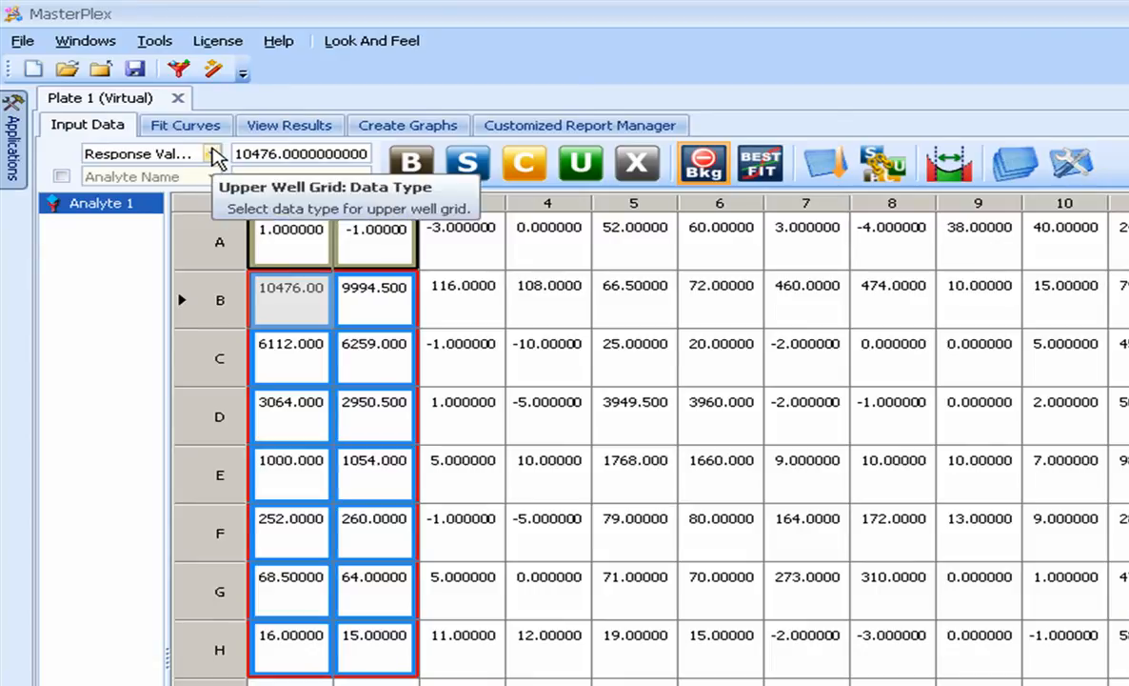
click(213, 154)
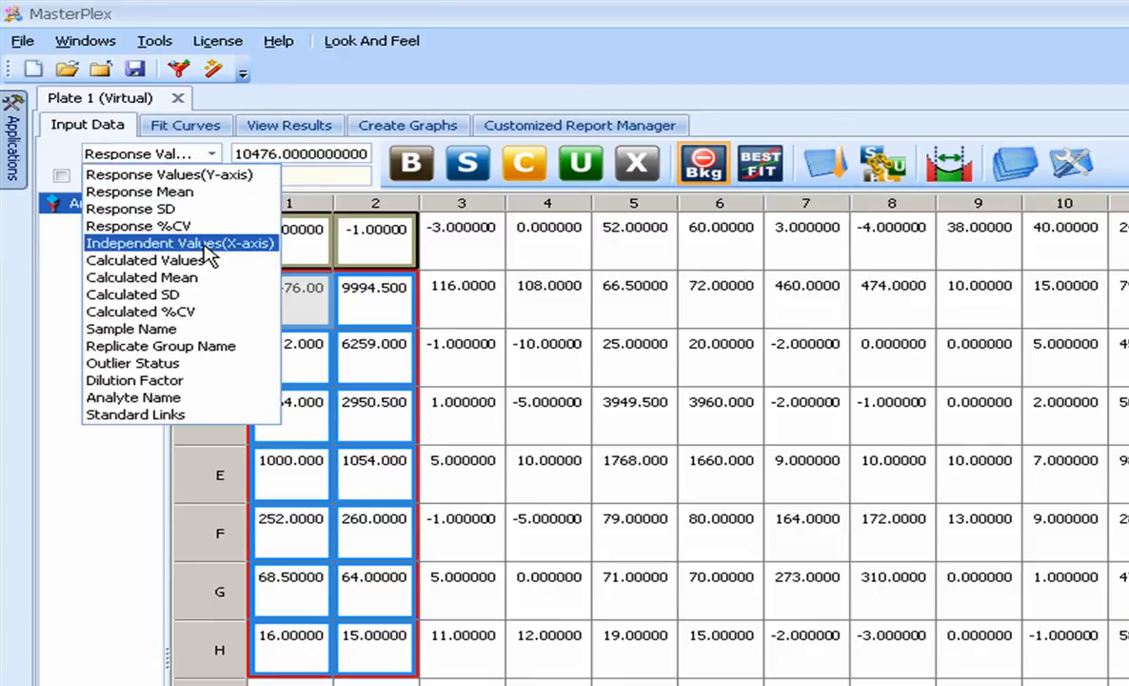
click(207, 244)
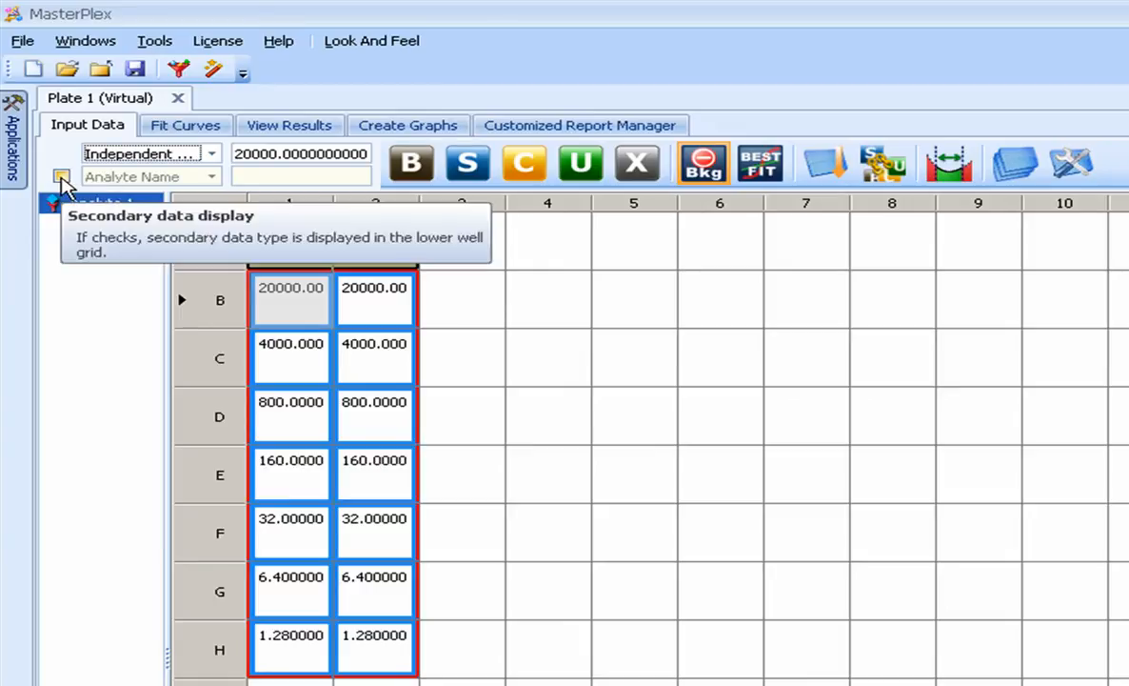
Set the upper well grid back to Response Values (Y-axis).
click(136, 157)
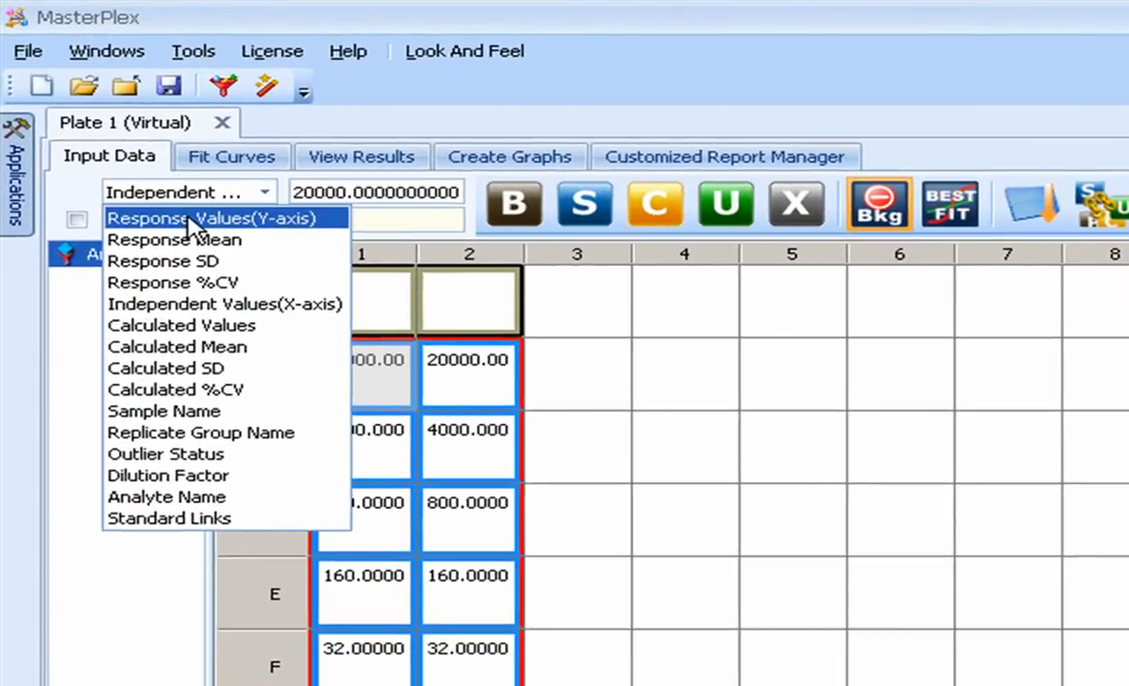
click(143, 177)
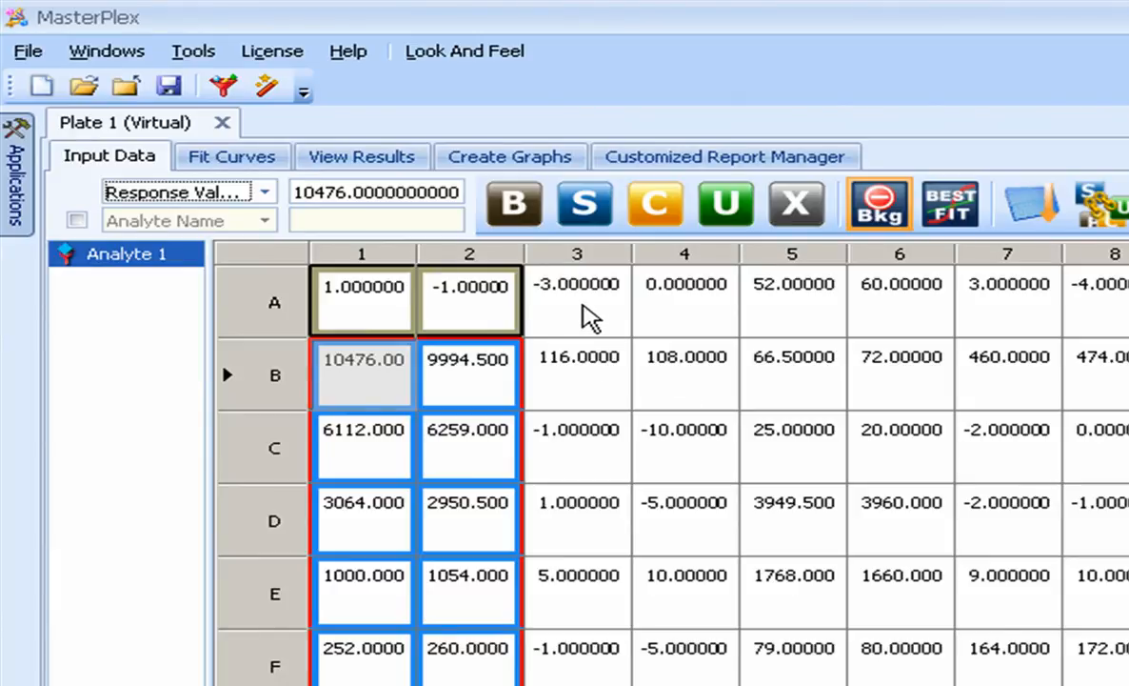
Mark wells A3:A4 as an unknown replicate pair and extend the unknown marking across columns 3 to 12, leaving G11:H12 unmarked.
mouse_move(581, 315)
mouse_down()
mouse_move(681, 315)
mouse_move(671, 335)
mouse_up()
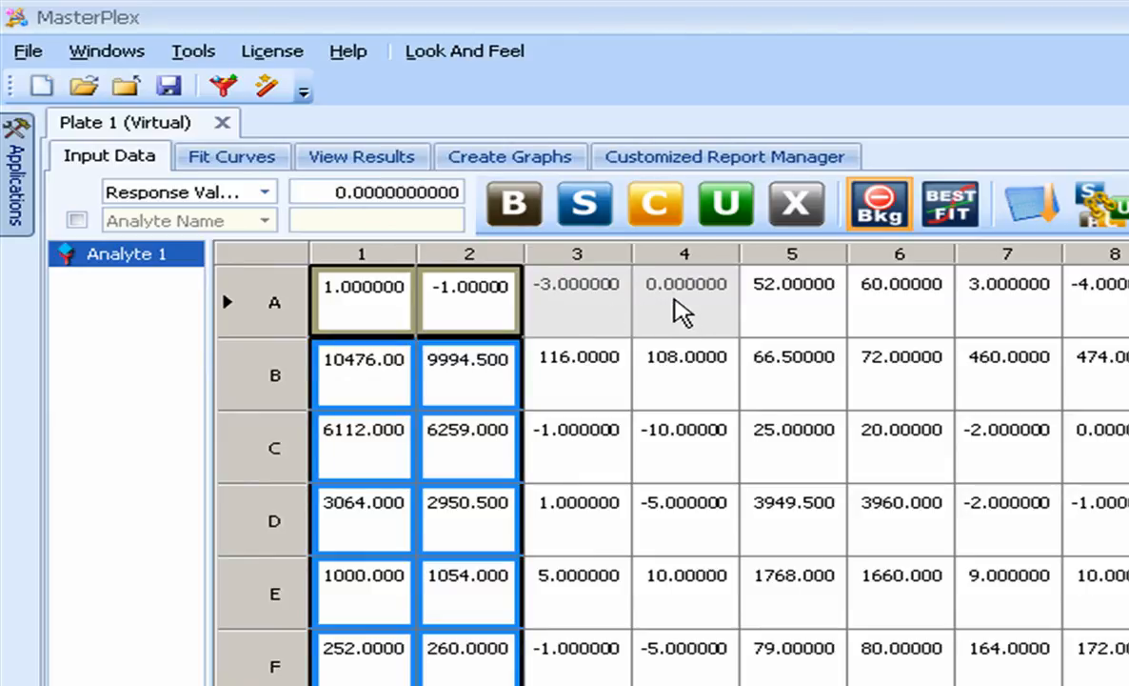
click(728, 204)
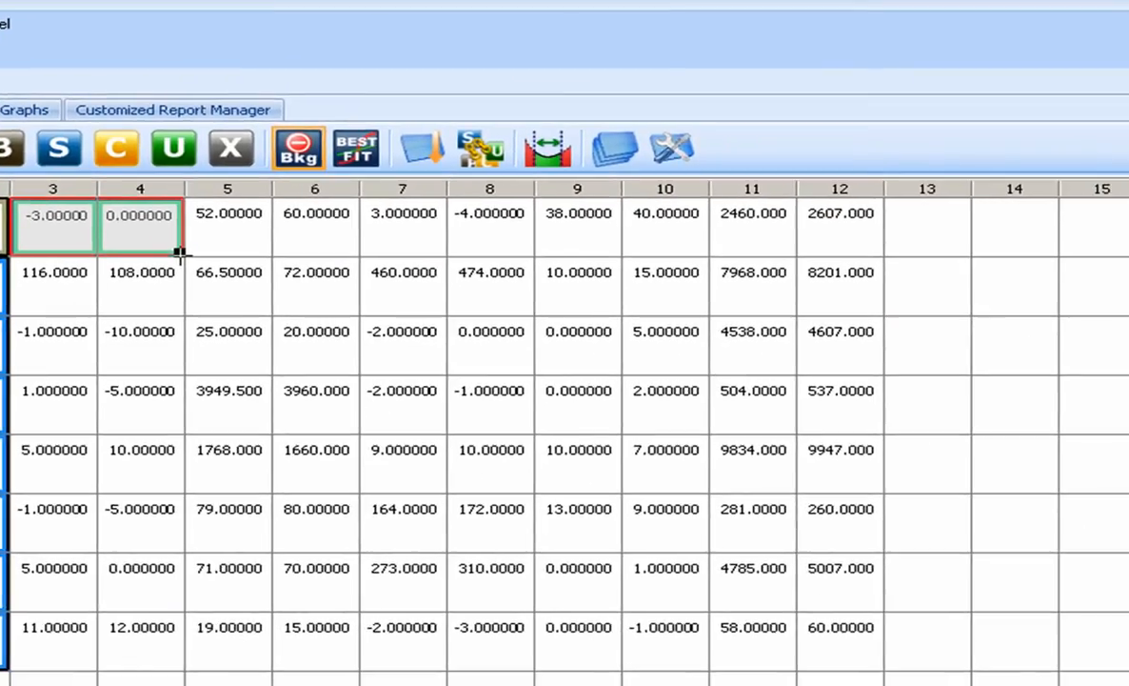
drag(179, 252, 790, 533)
click(787, 614)
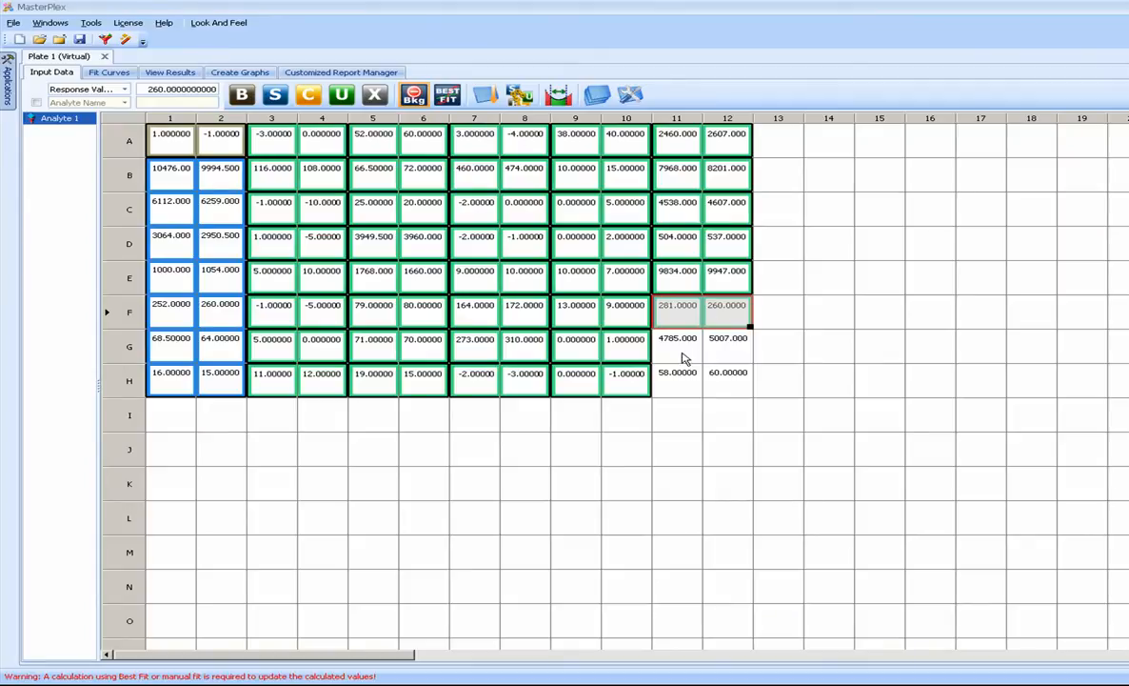
Mark wells G11:G12 as a control with a target value of 6000.
drag(681, 378, 719, 383)
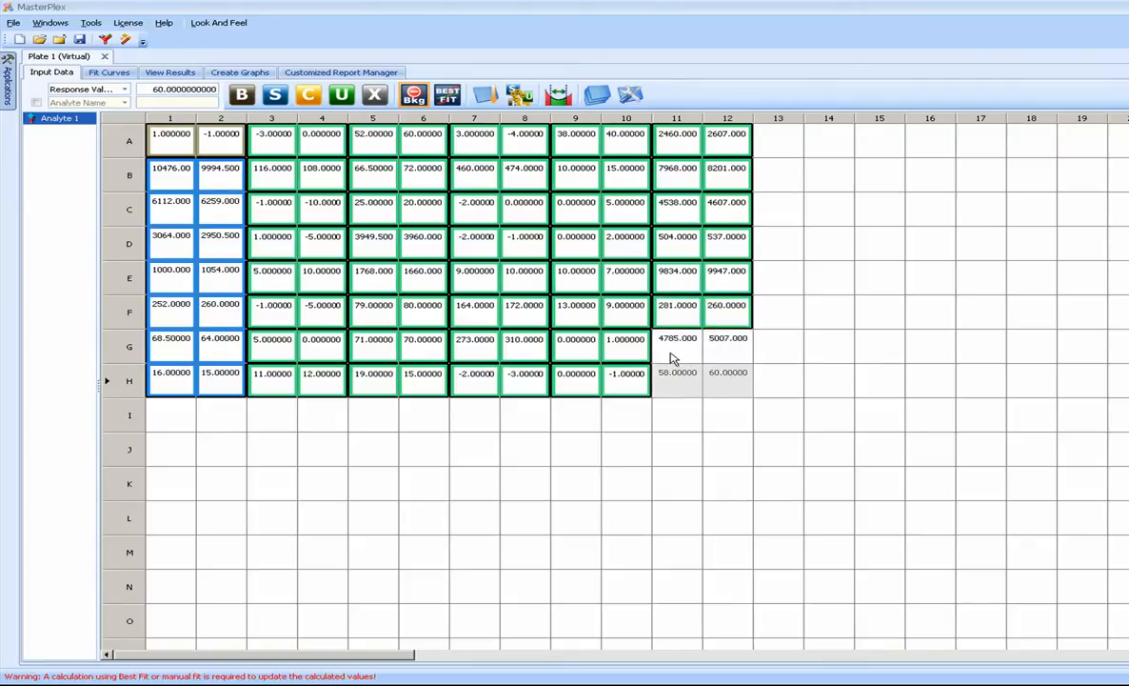
drag(669, 351, 719, 351)
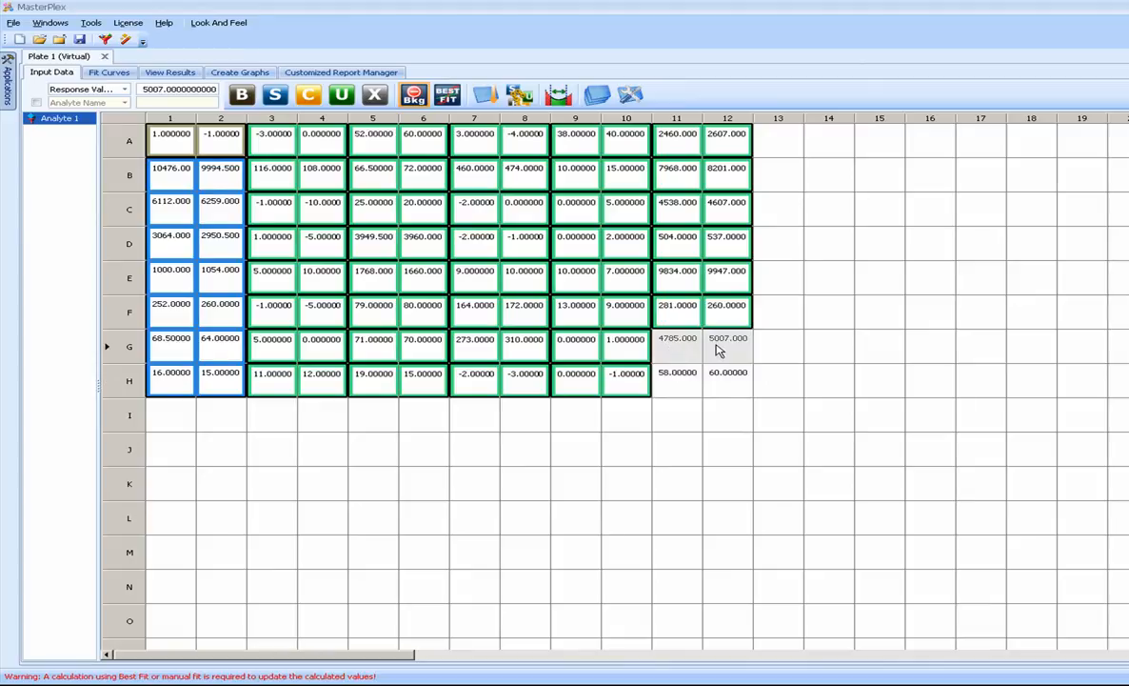
click(312, 96)
drag(765, 249, 830, 252)
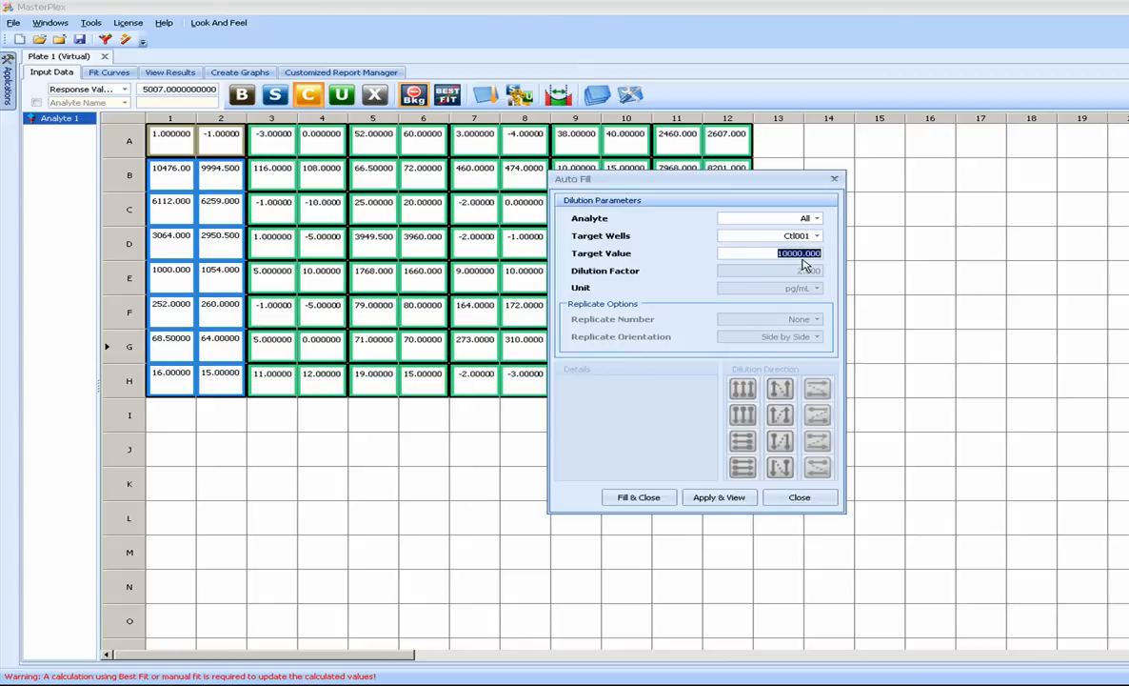
drag(719, 185, 864, 193)
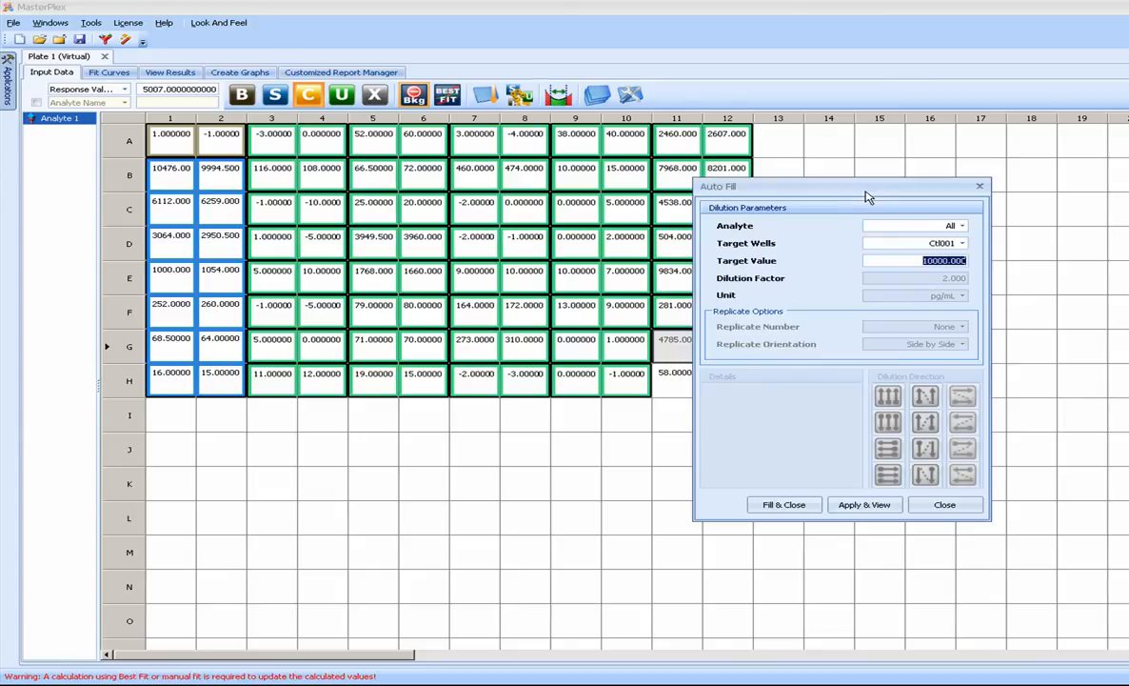
text(6000)
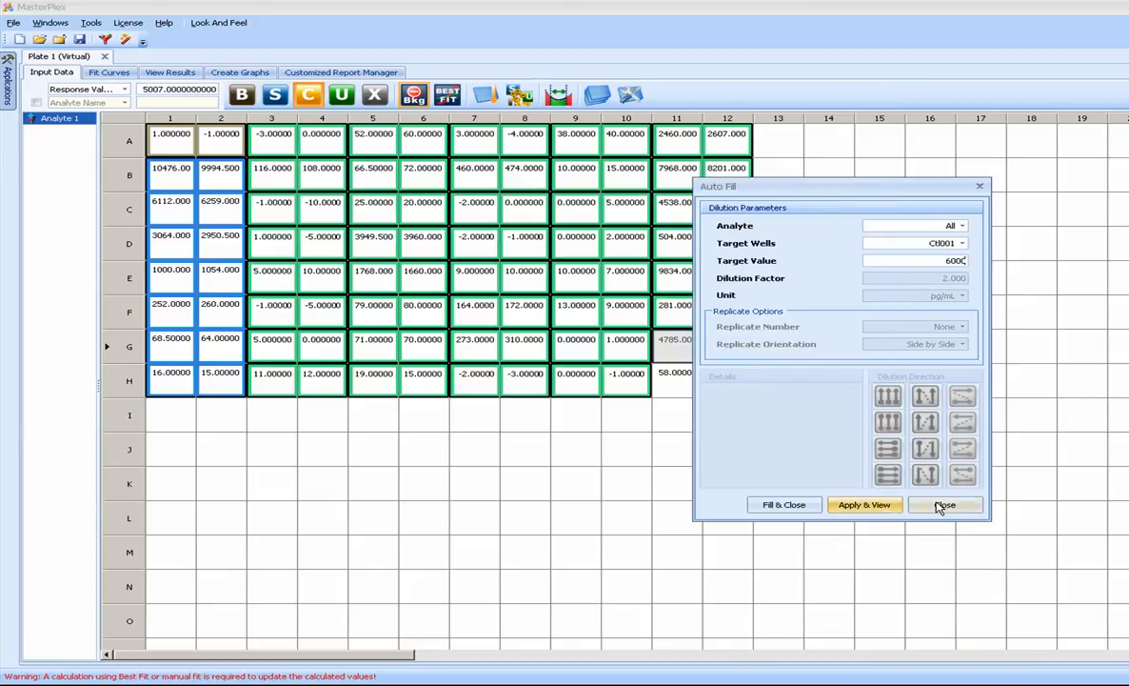
click(865, 504)
Mark wells H11:H12 as a second control with a target value of 6.
drag(700, 389, 724, 386)
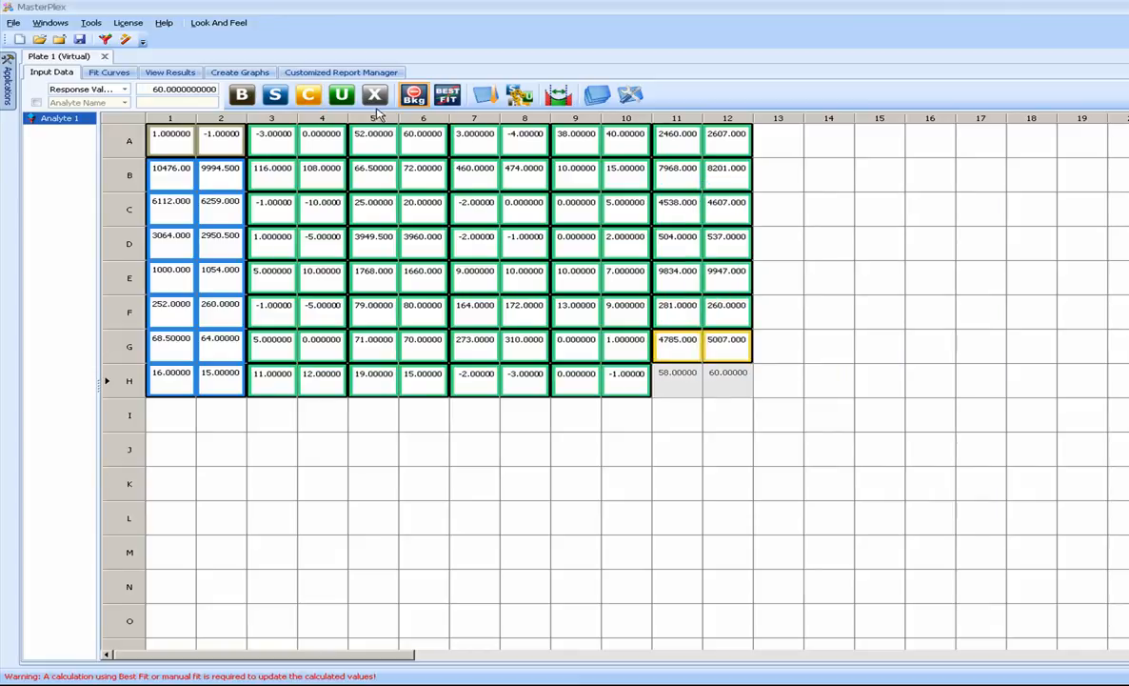
click(308, 94)
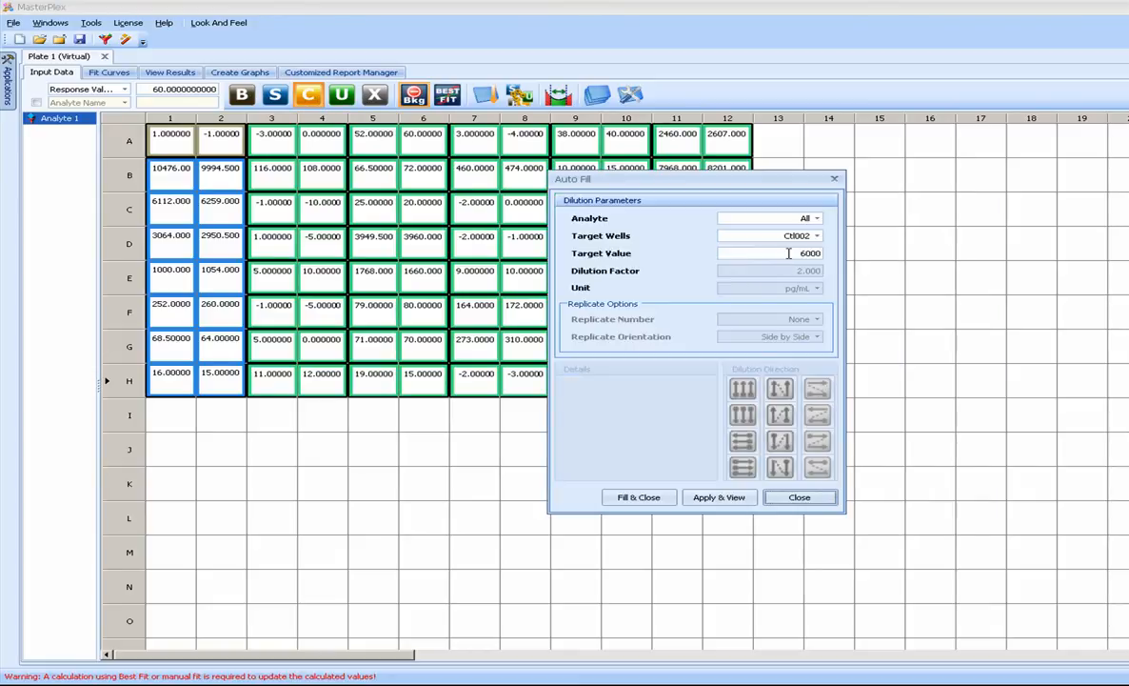
text(6)
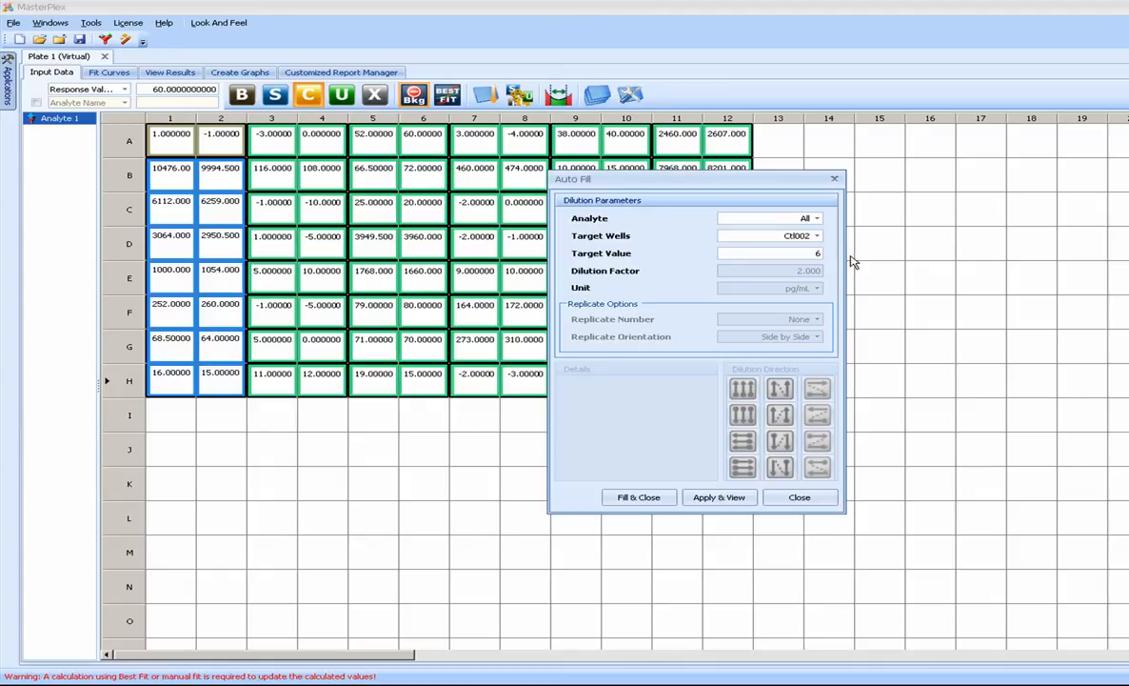
click(798, 496)
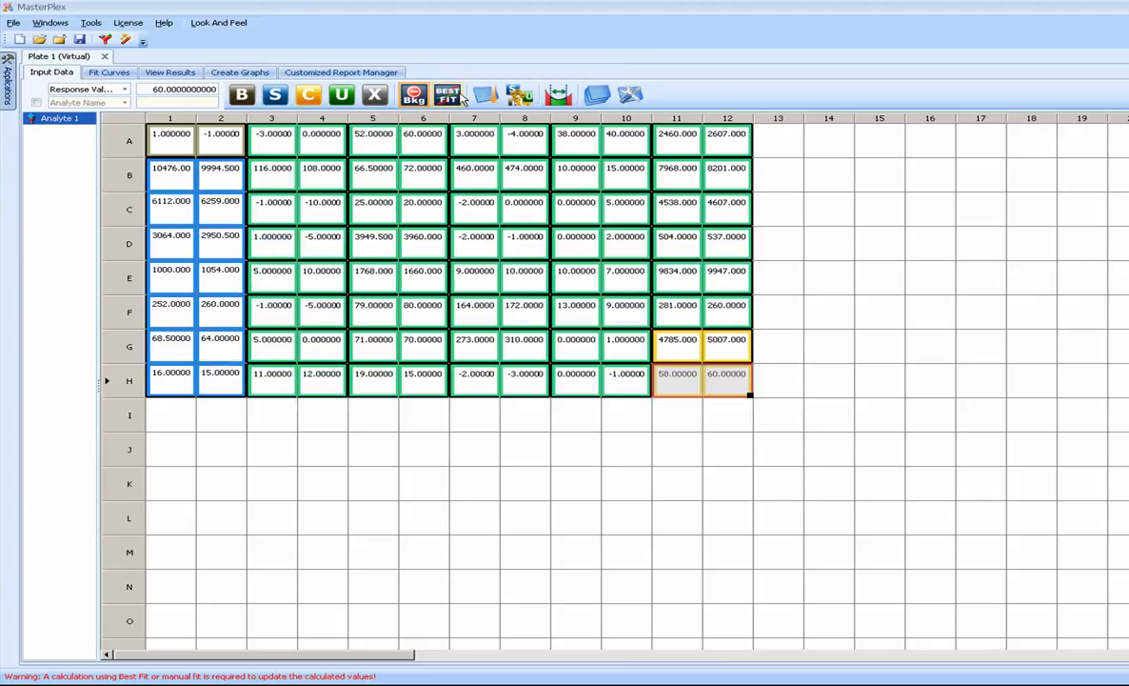
Run the Best Fit calculation on the plate and enlarge the standards table above the fitted curve.
click(460, 96)
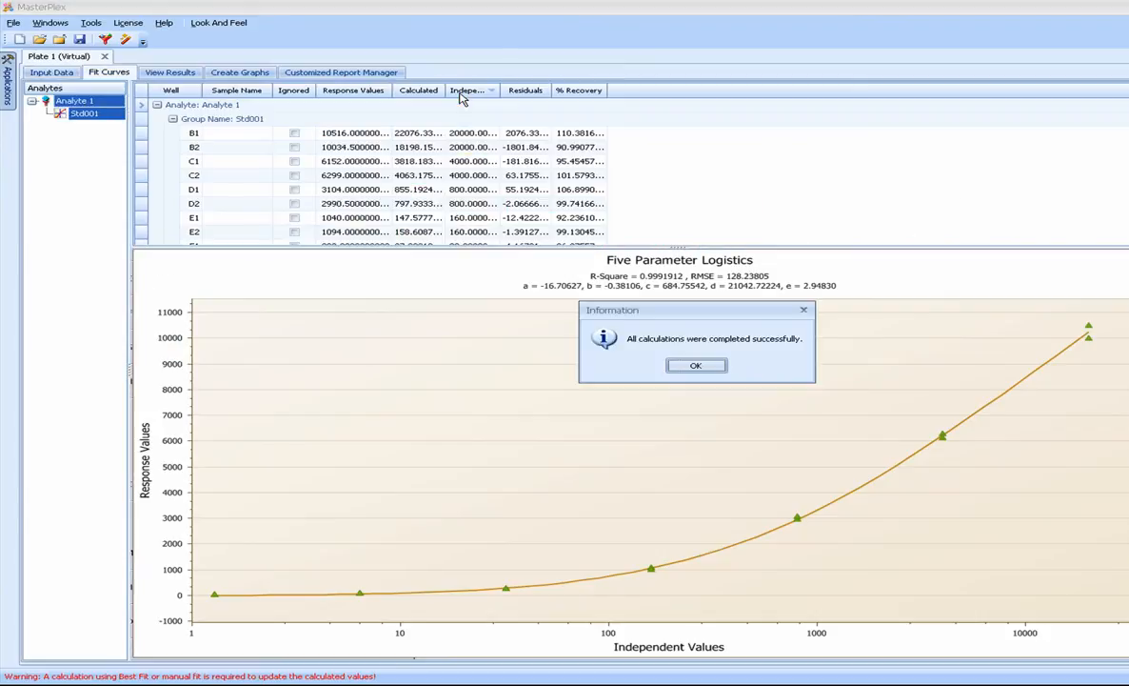
click(681, 365)
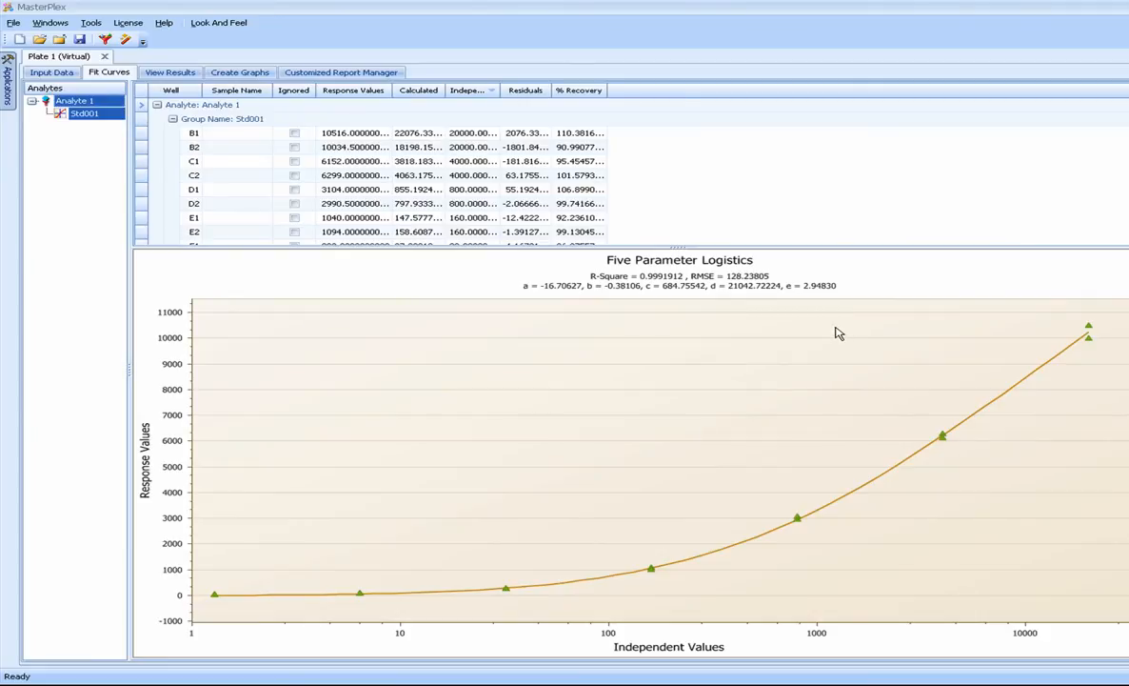
drag(864, 247, 862, 285)
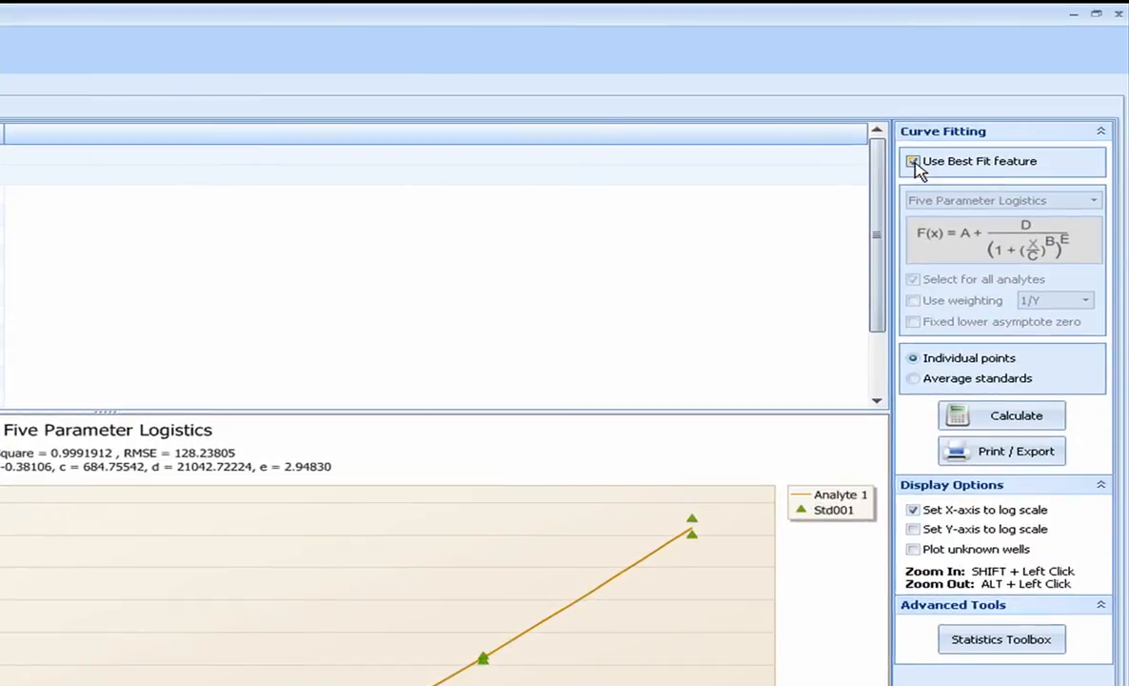
Turn off the Best Fit feature and recalculate the curve using Four Parameter Logistics with 1/Y^2 weighting.
click(914, 164)
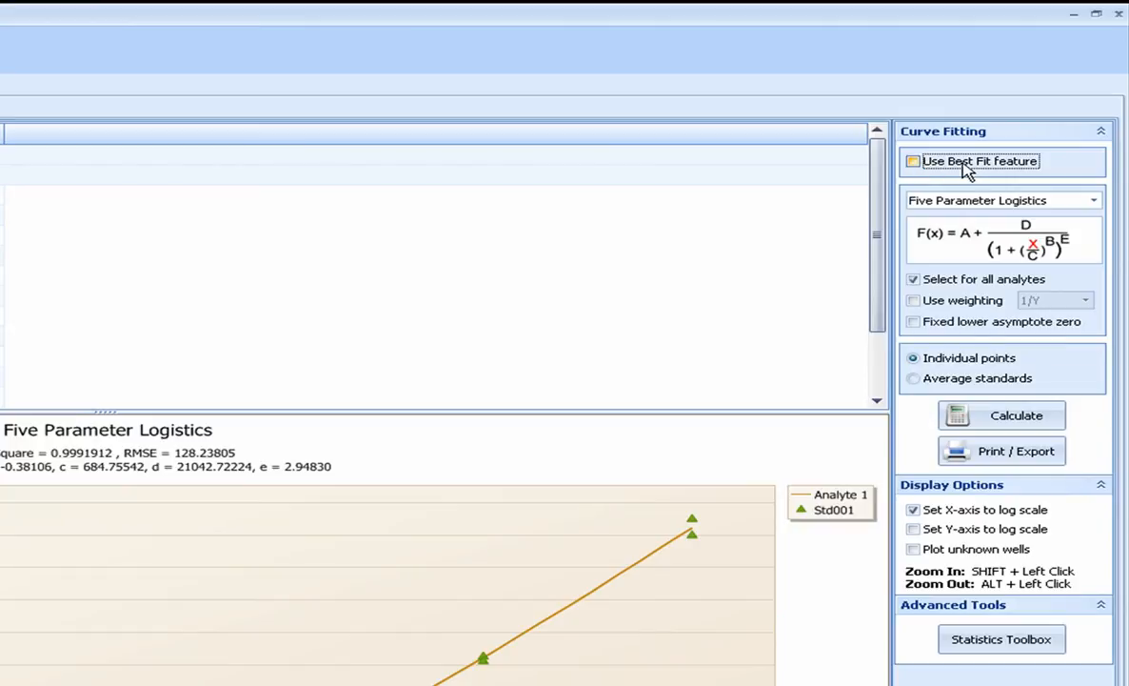
click(978, 201)
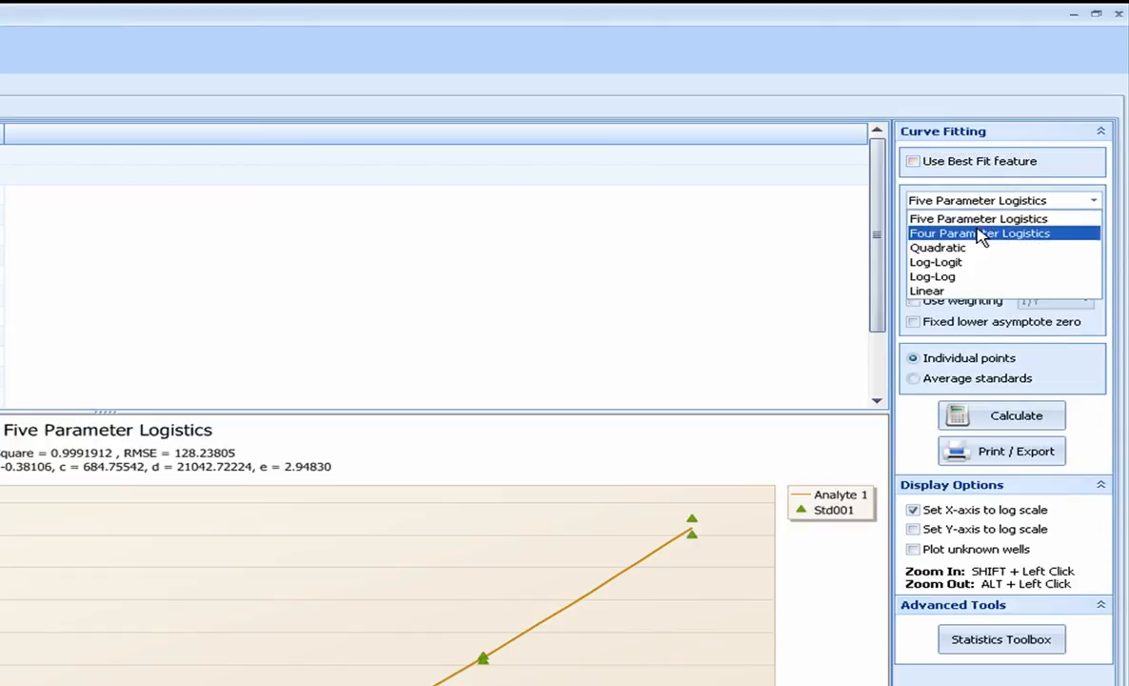
click(981, 238)
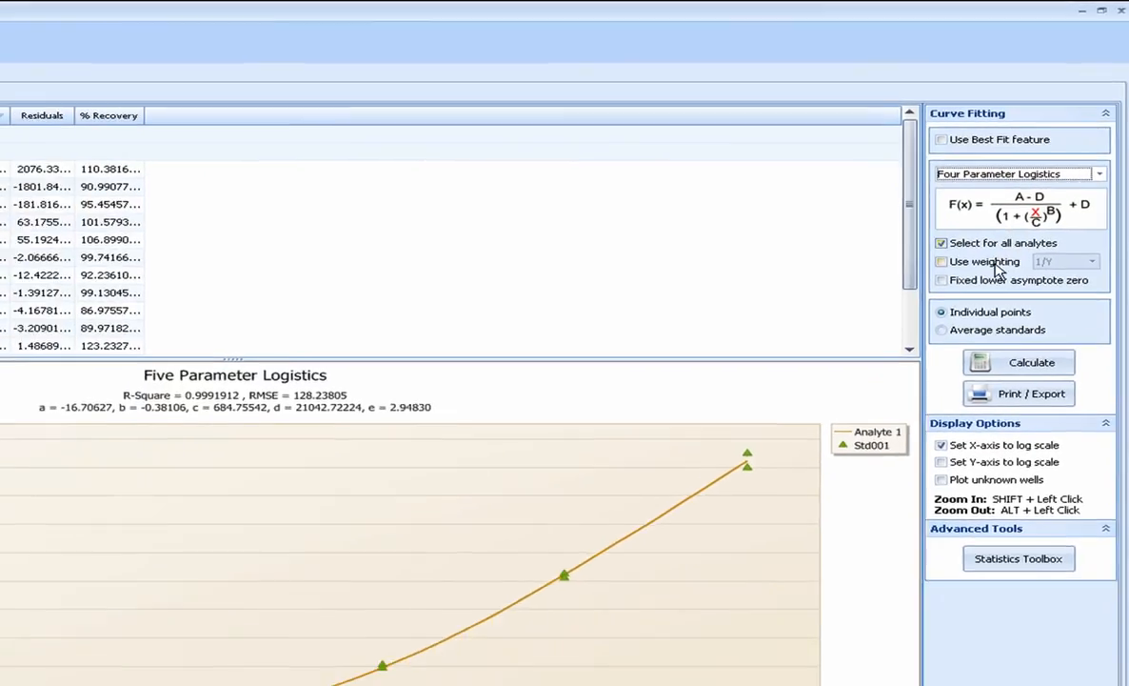
click(952, 300)
click(1057, 300)
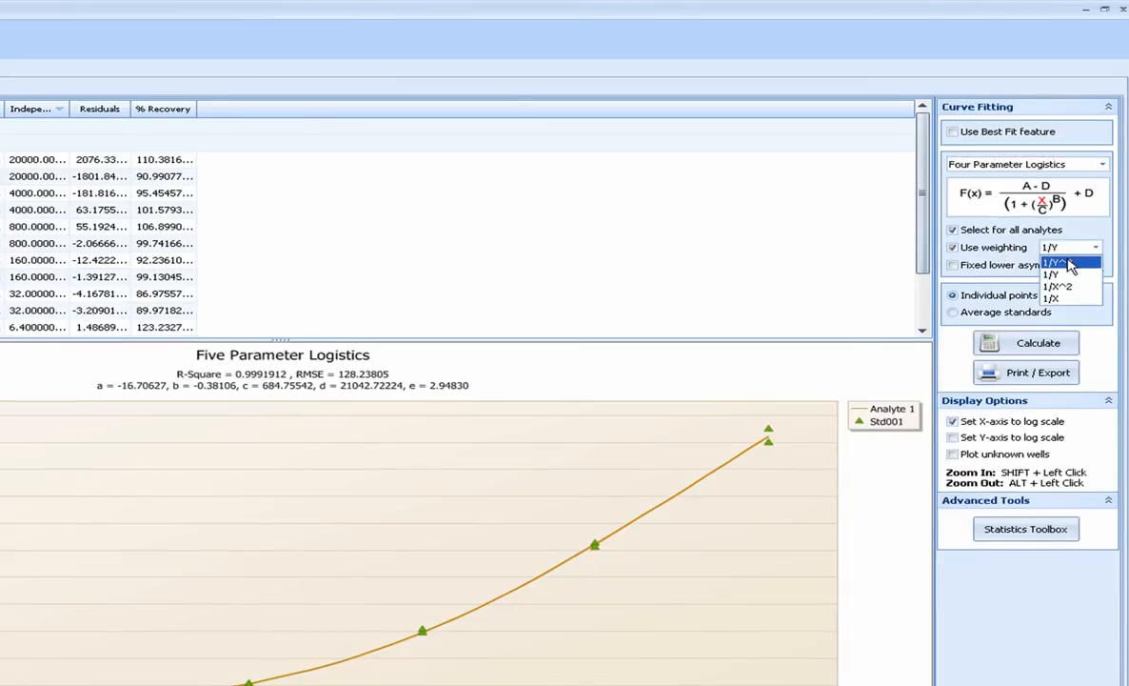
click(1064, 261)
click(1037, 347)
click(303, 433)
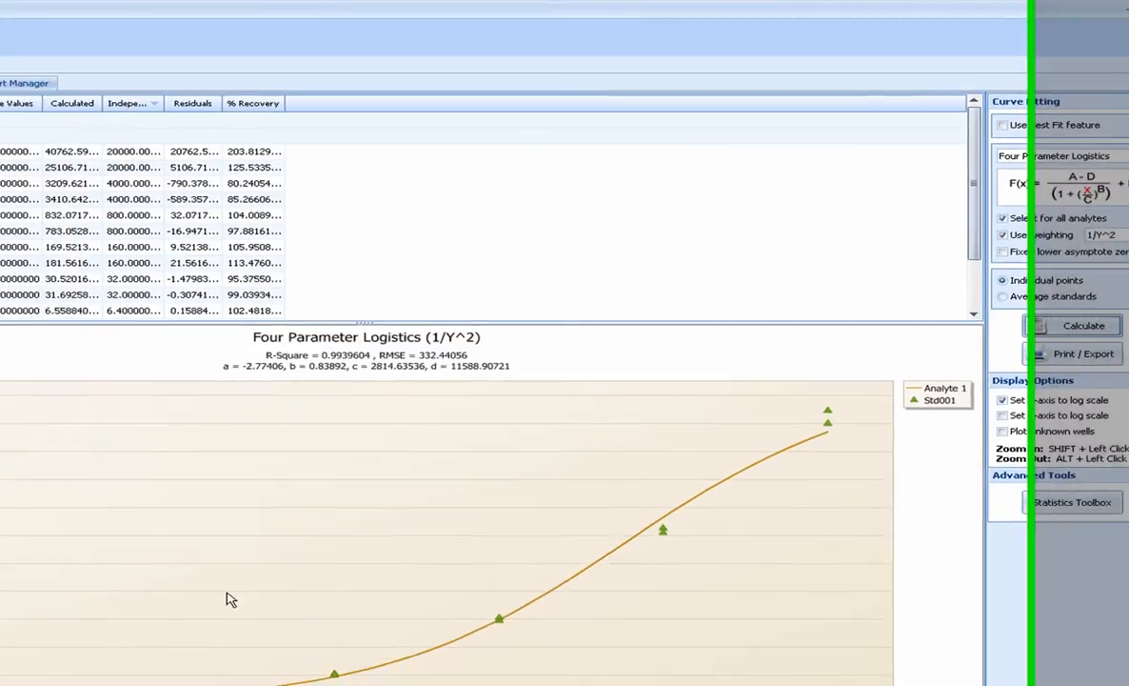
Return to the input data and display the Calculated Values and the Calculated Mean in the well grid.
mouse_move(931, 398)
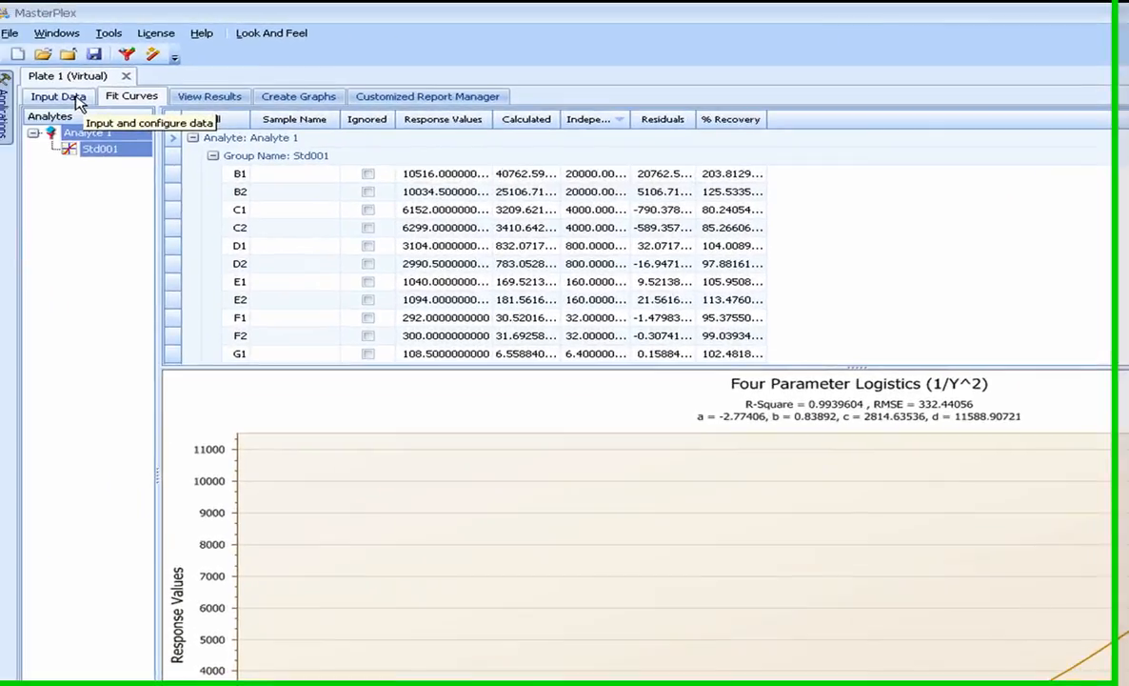
click(78, 103)
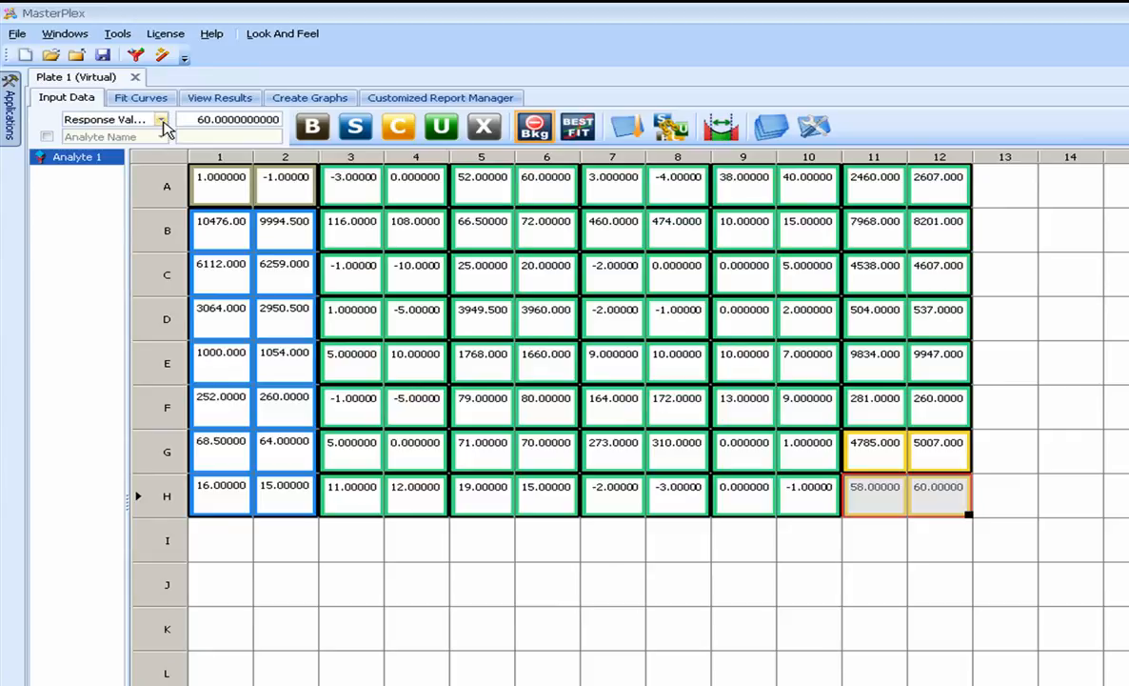
click(162, 121)
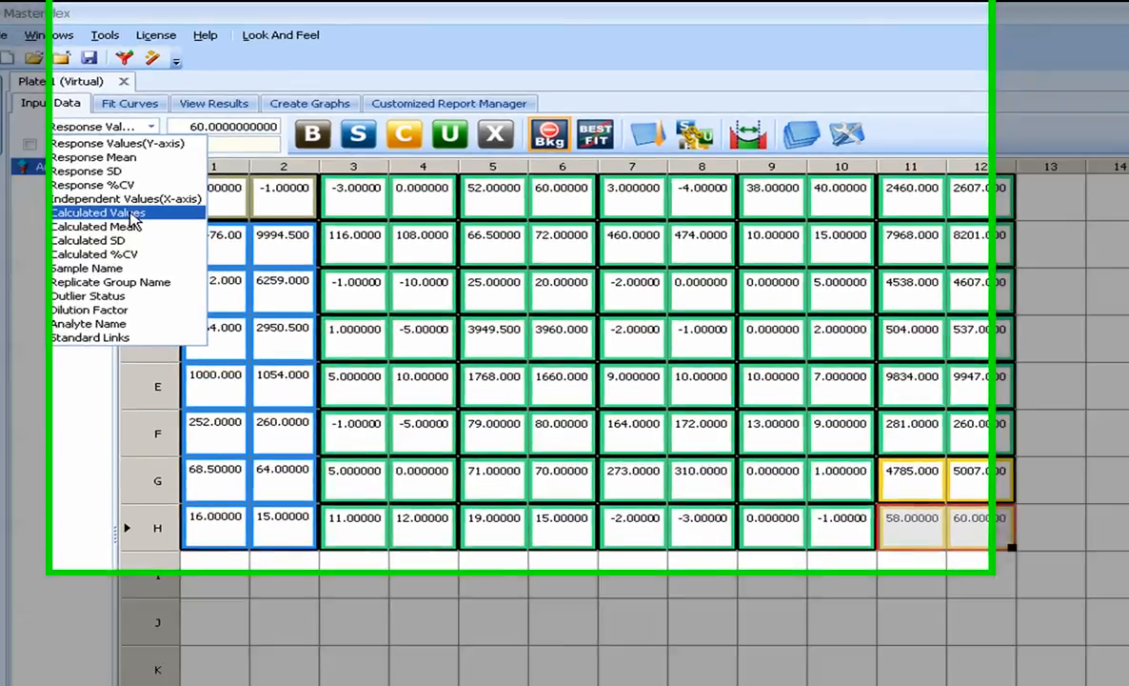
click(147, 203)
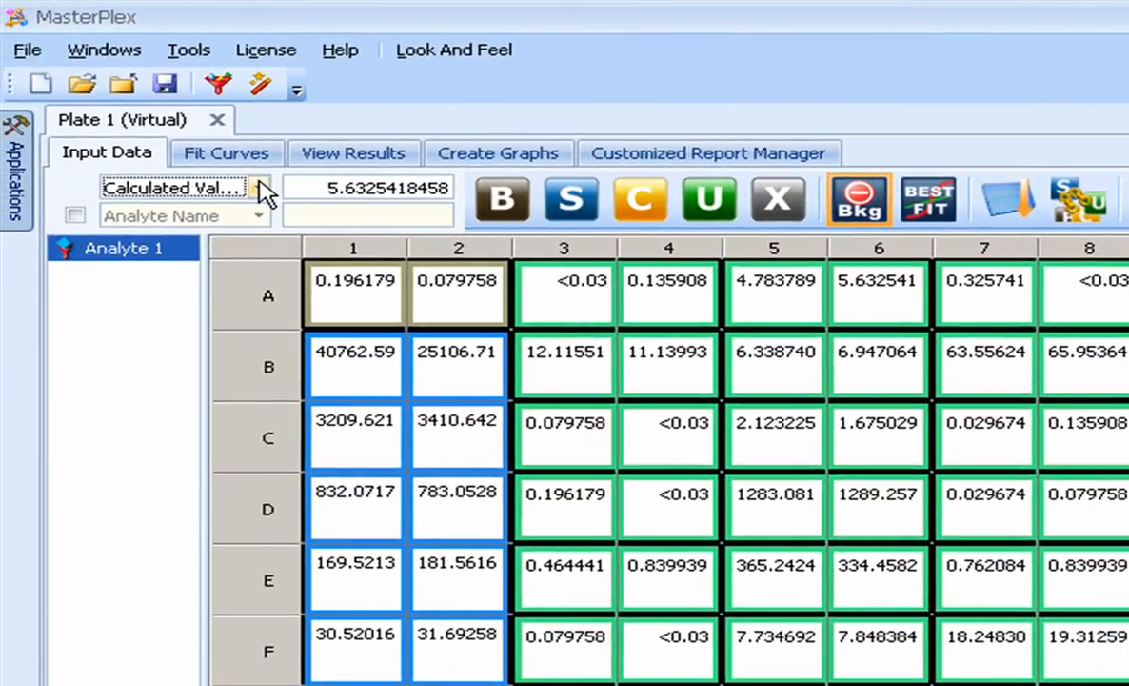
click(259, 185)
click(307, 341)
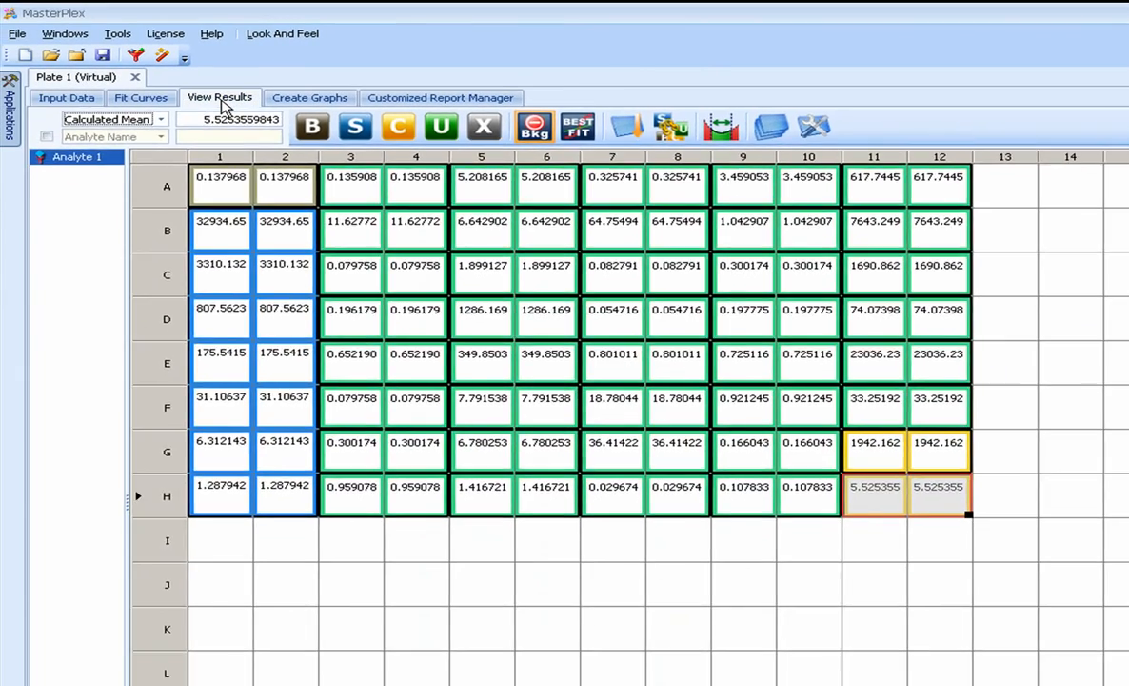
Examine the results table for all wells and return to the fitted curve.
click(220, 99)
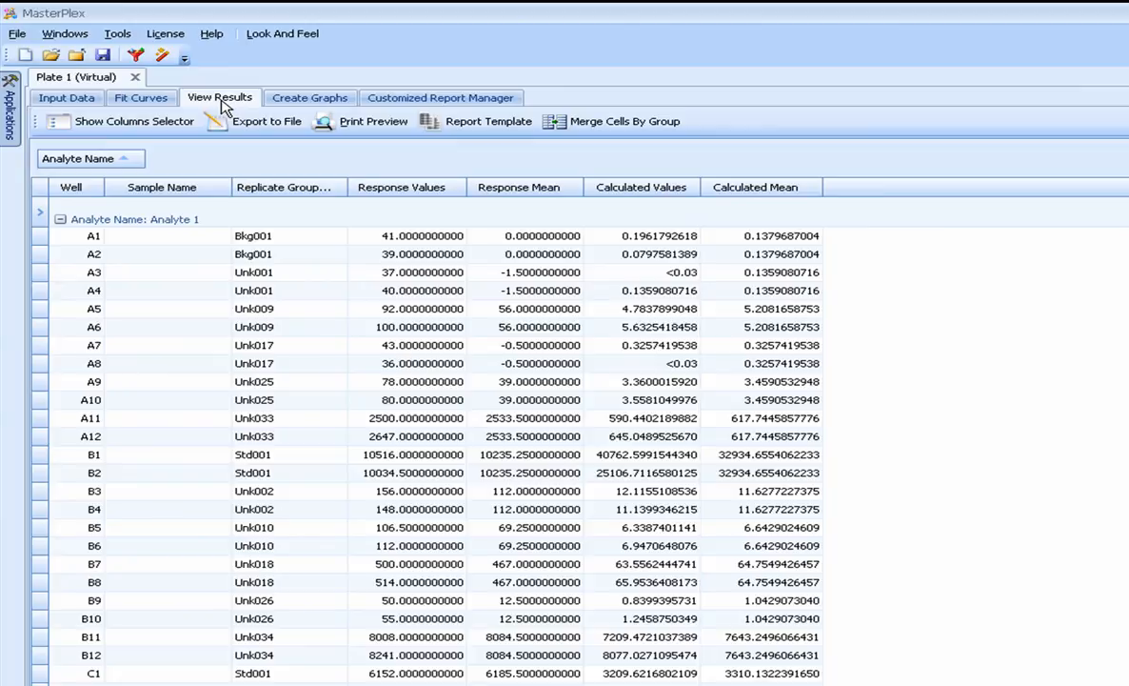
click(157, 101)
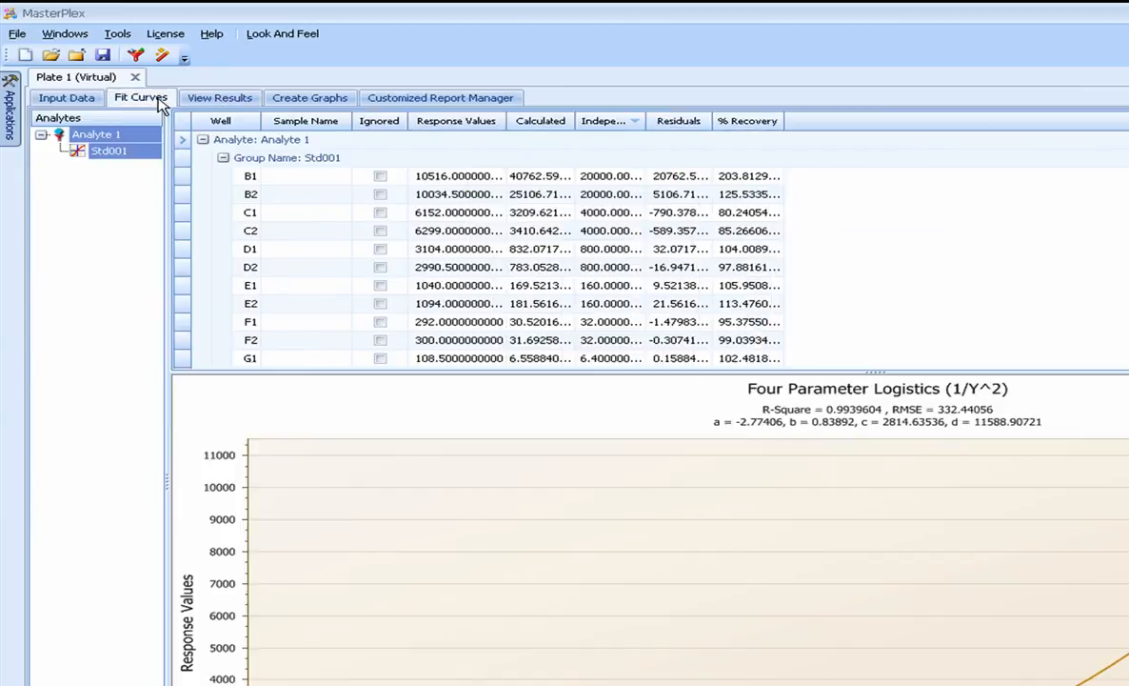